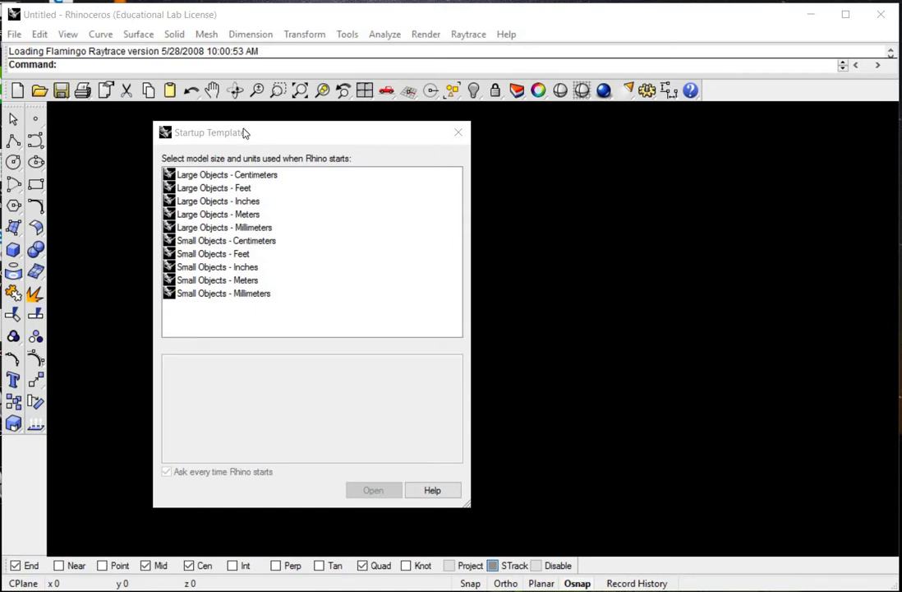
Step: Open a new Rhino model using the Small Objects - Inches startup template
left_click(282, 135)
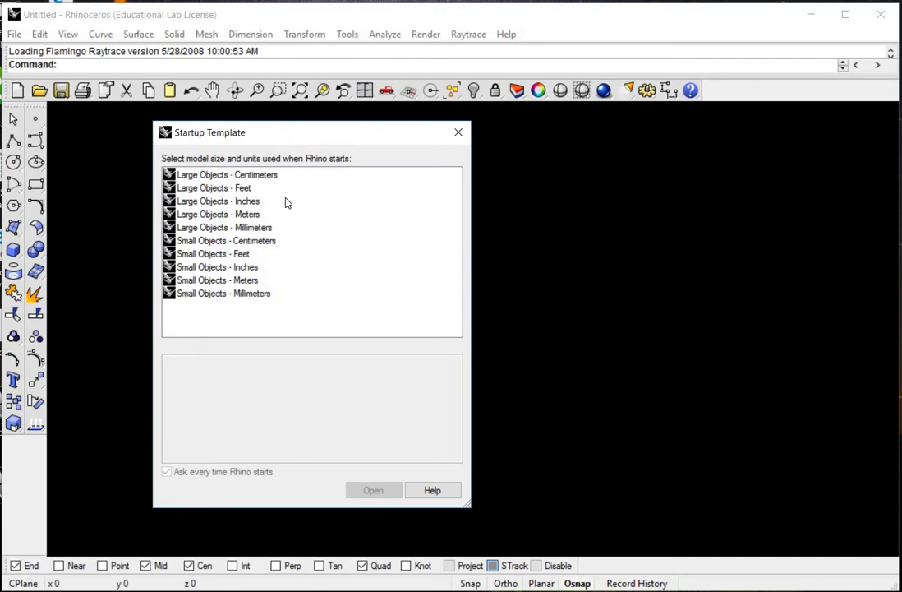
left_click(203, 269)
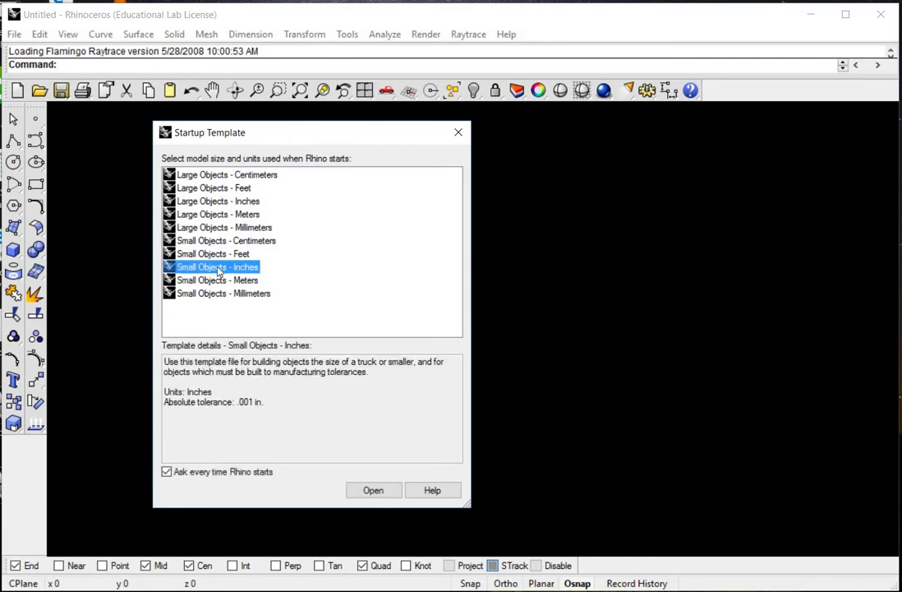
double_click(212, 270)
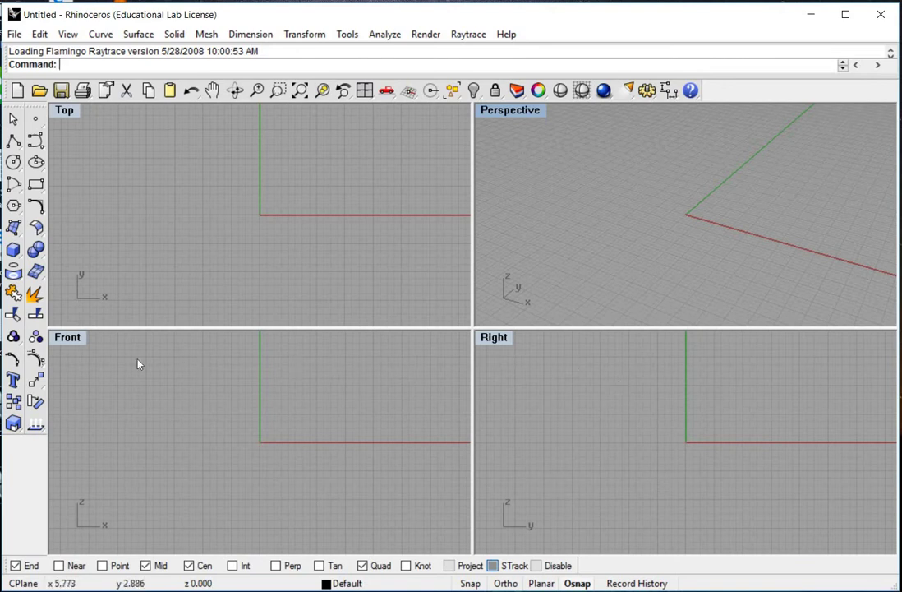
Step: Maximize the Front viewport, zoom out, and pan so the origin sits lower-left
key("ctrl+F2")
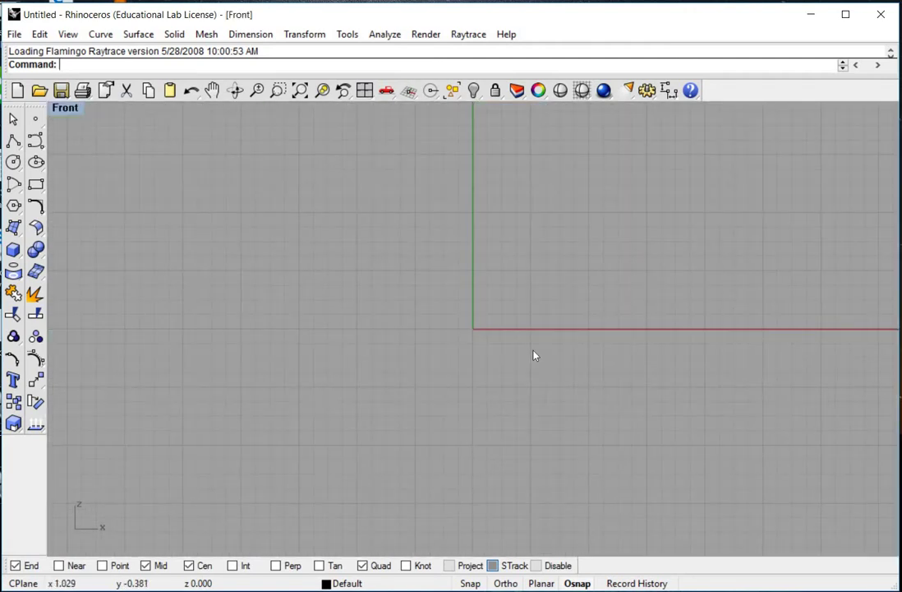
scroll(536, 355, "down", 2)
scroll(536, 355, "down", 2)
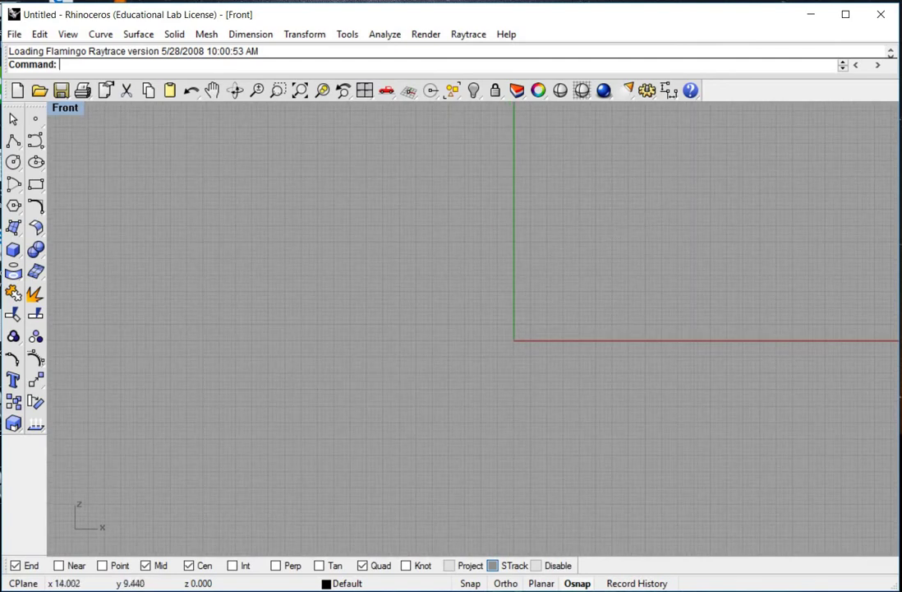
right_click_drag(579, 264, 304, 375)
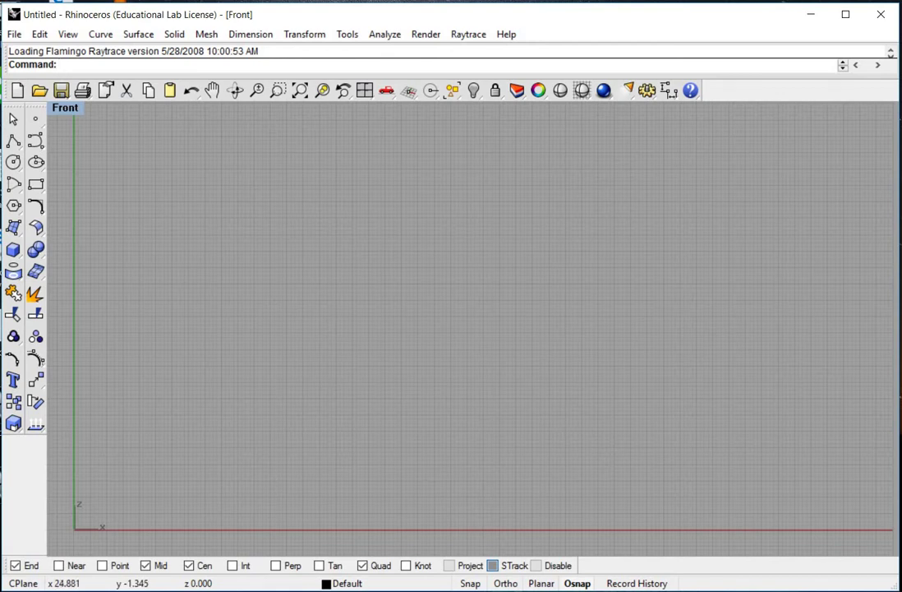
key("alt+Tab")
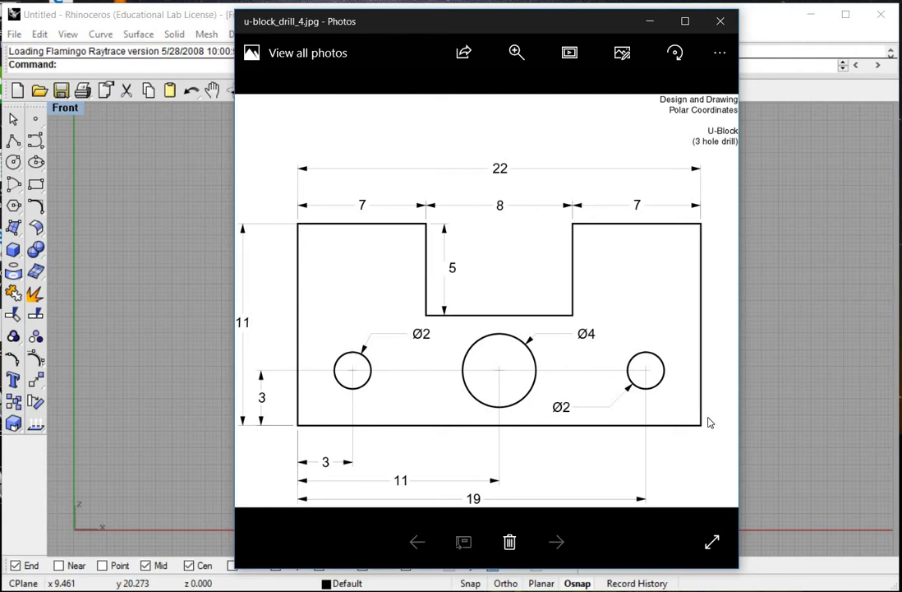
Step: Start Line Segments, place the outline's first point, then switch to the reference drawing
left_click(113, 193)
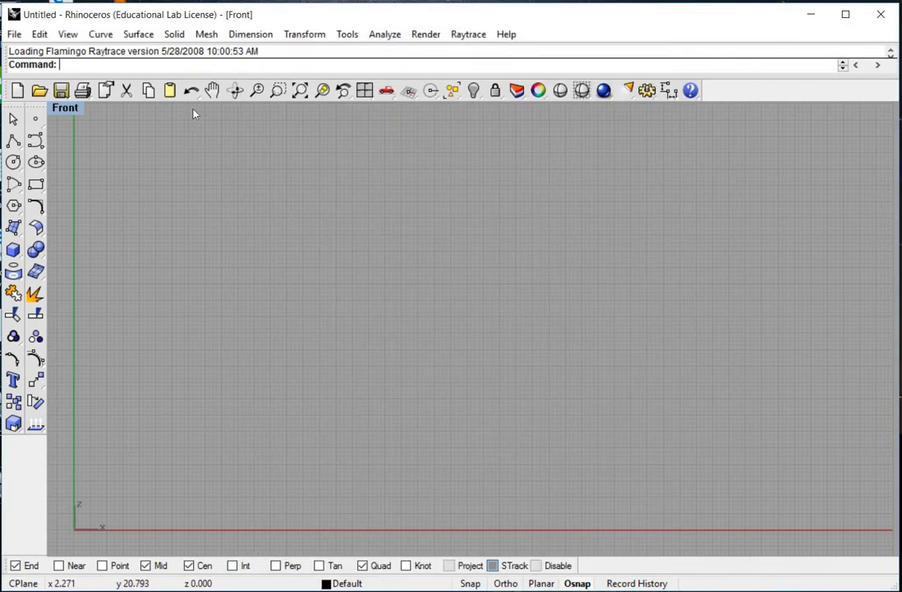
left_click(102, 35)
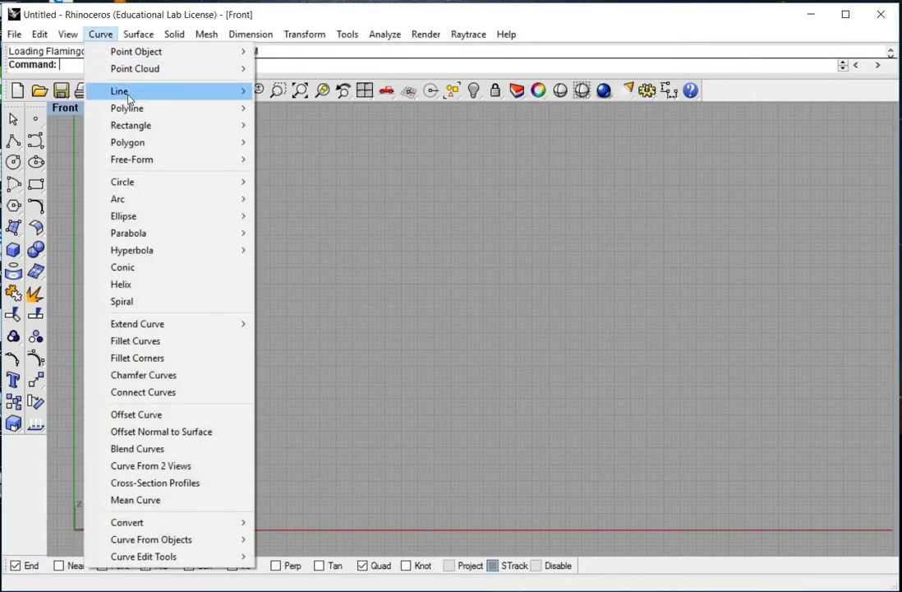
mouse_move(128, 92)
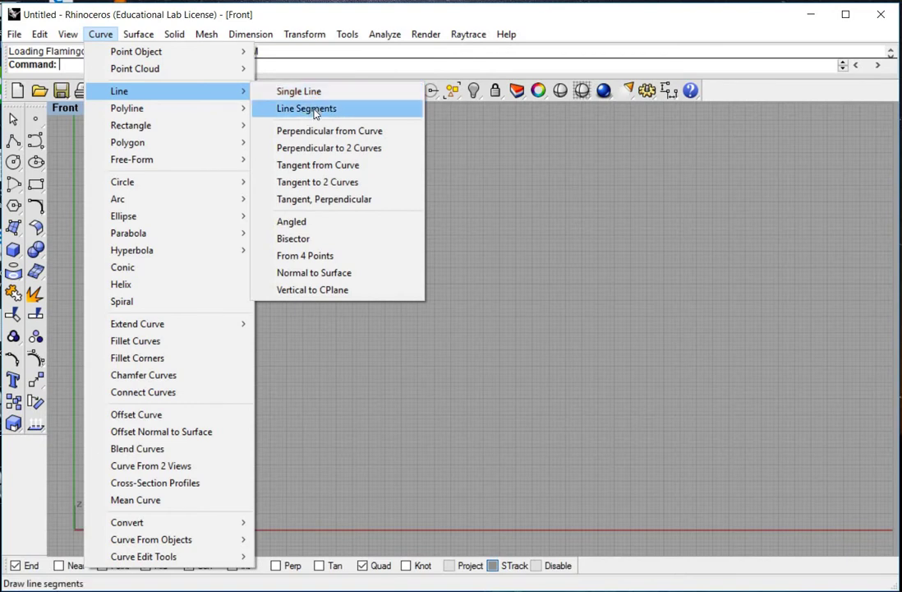
left_click(314, 110)
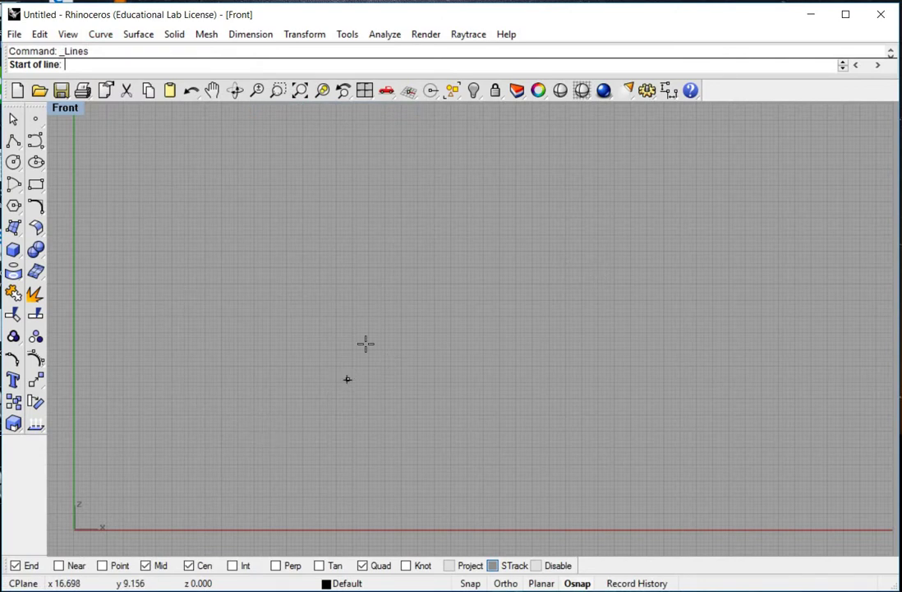
scroll(368, 345, "down", 2)
left_click(291, 362)
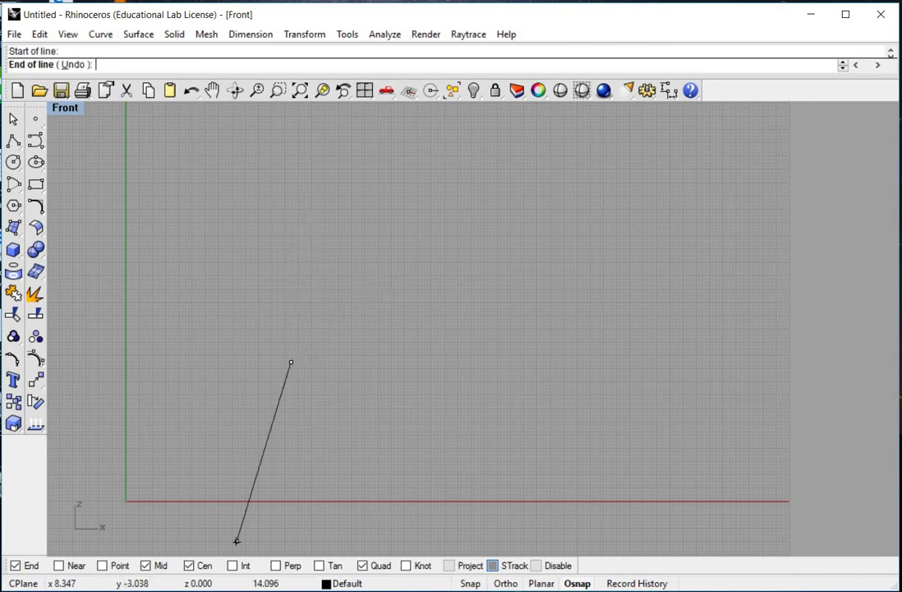
key("alt+Tab")
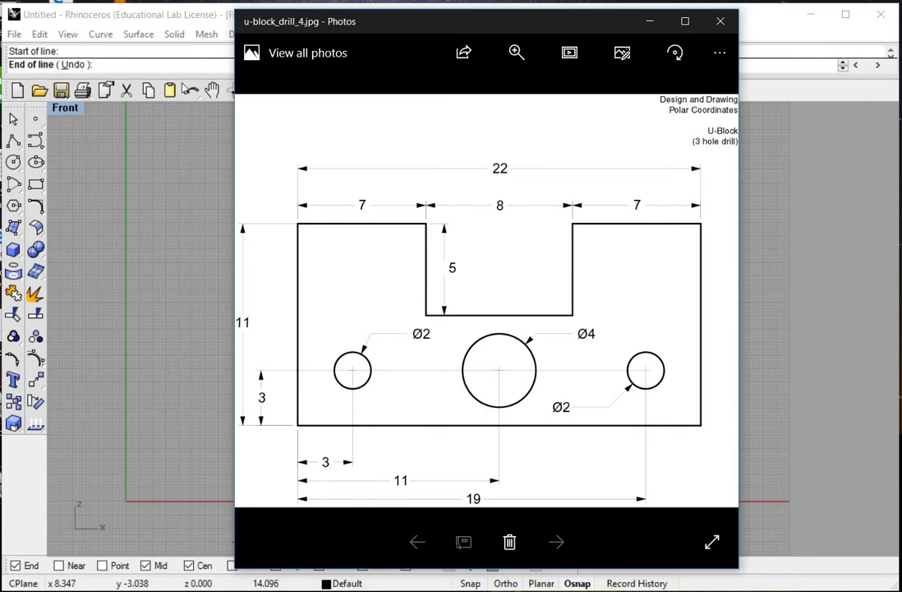
Step: Draw the 11-unit left edge upward and the 7-unit top segment to the right
left_click(182, 17)
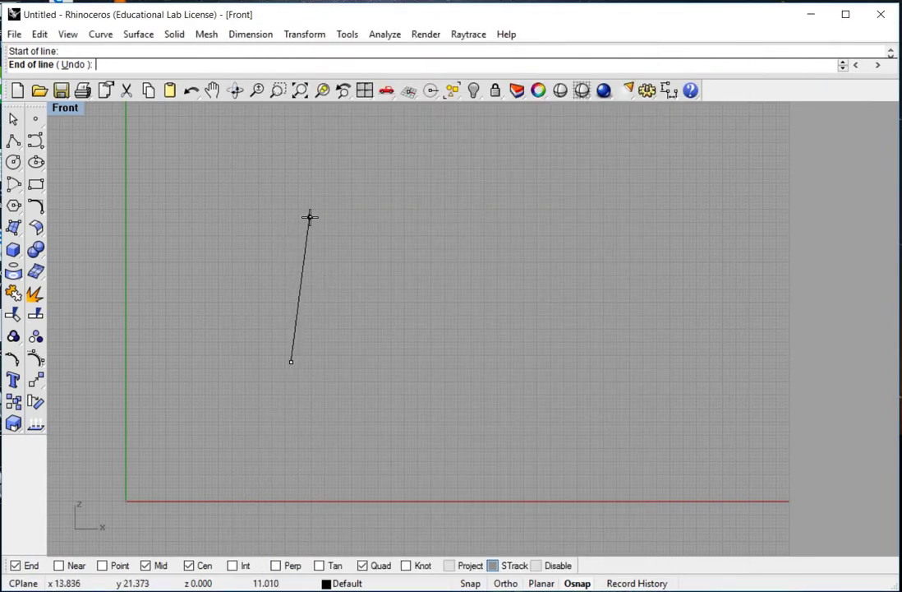
type("@11<90")
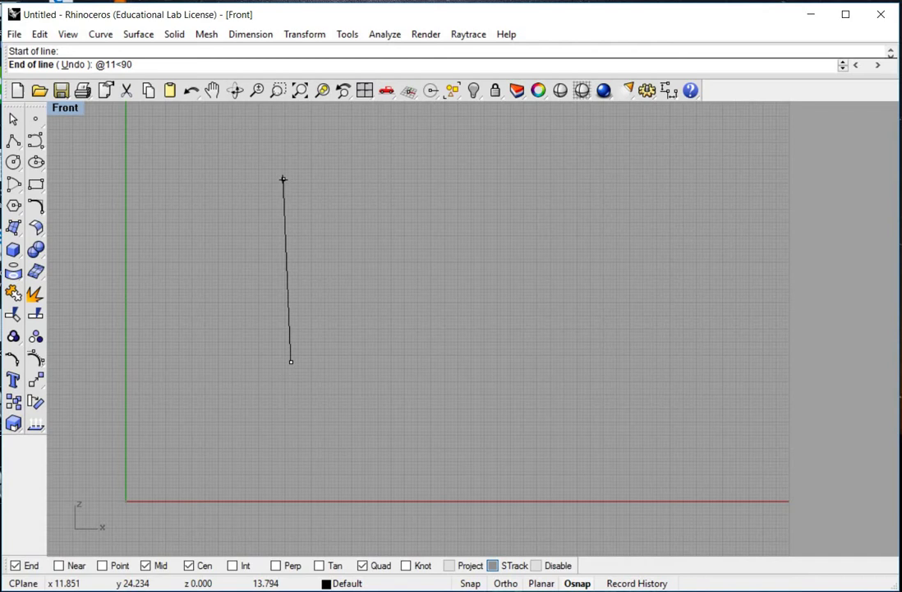
key("Return")
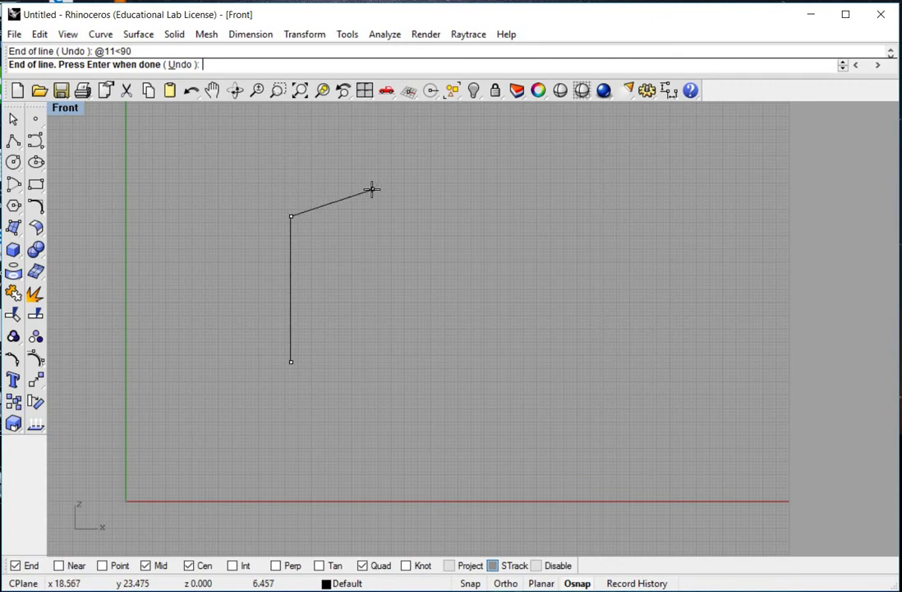
type("@7<0")
key("Return")
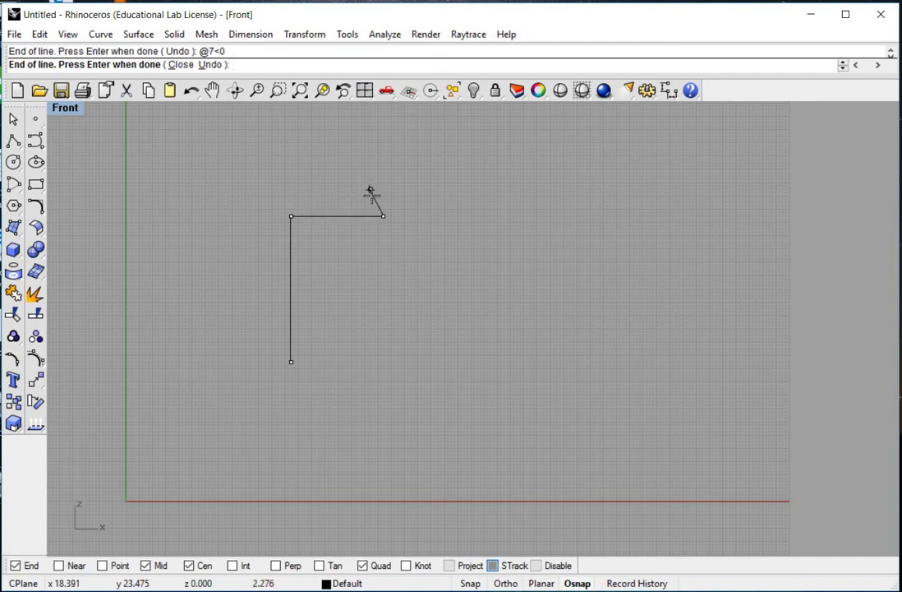
Step: Cut the notch with segments of 5 down, 8 across and 5 back up
scroll(370, 194, "up", 4)
type("@")
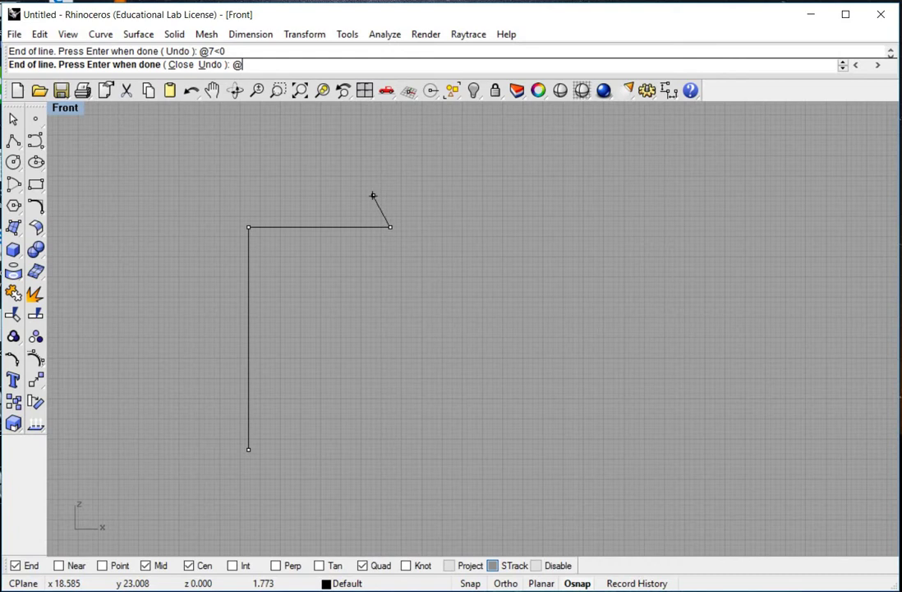
type("5<270")
key("Return")
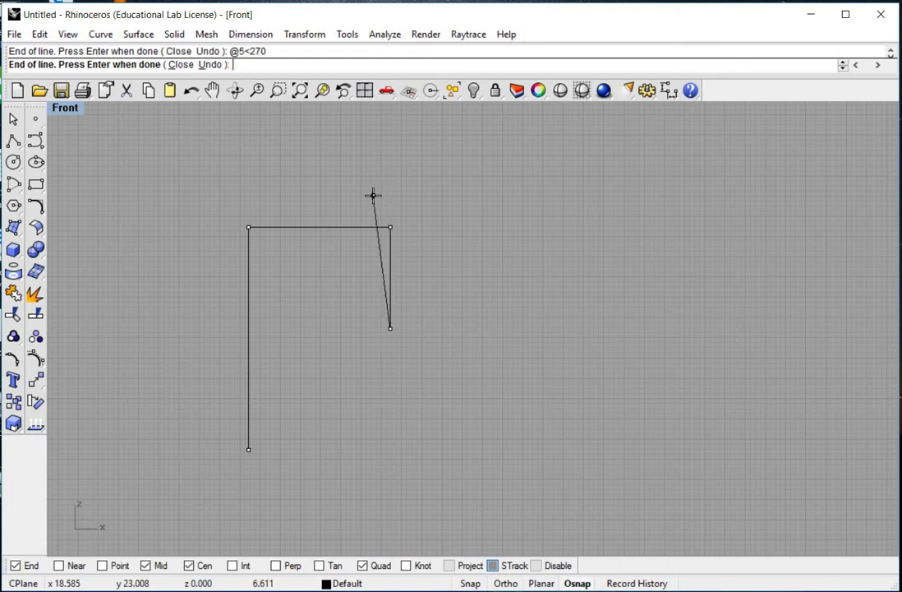
type("@8<0")
key("Return")
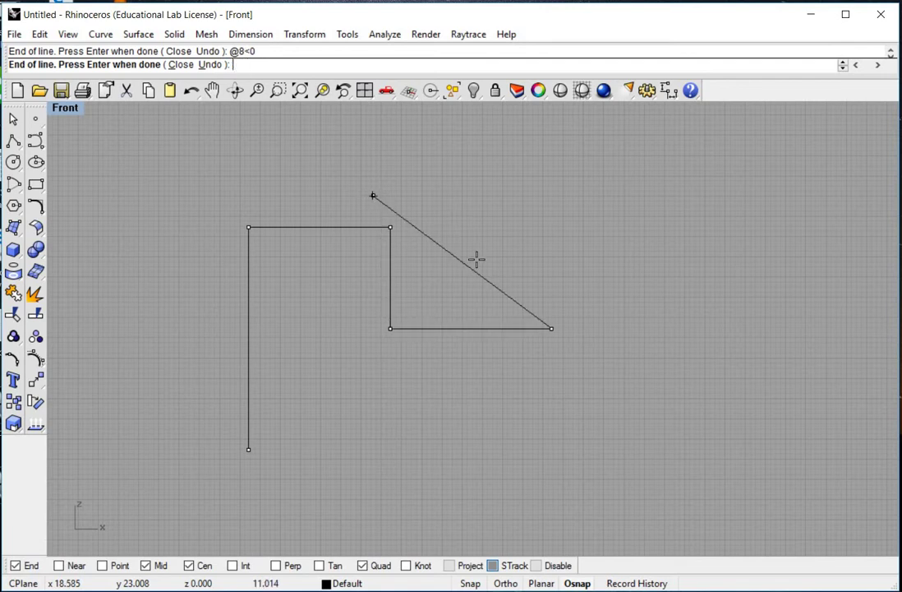
type("@")
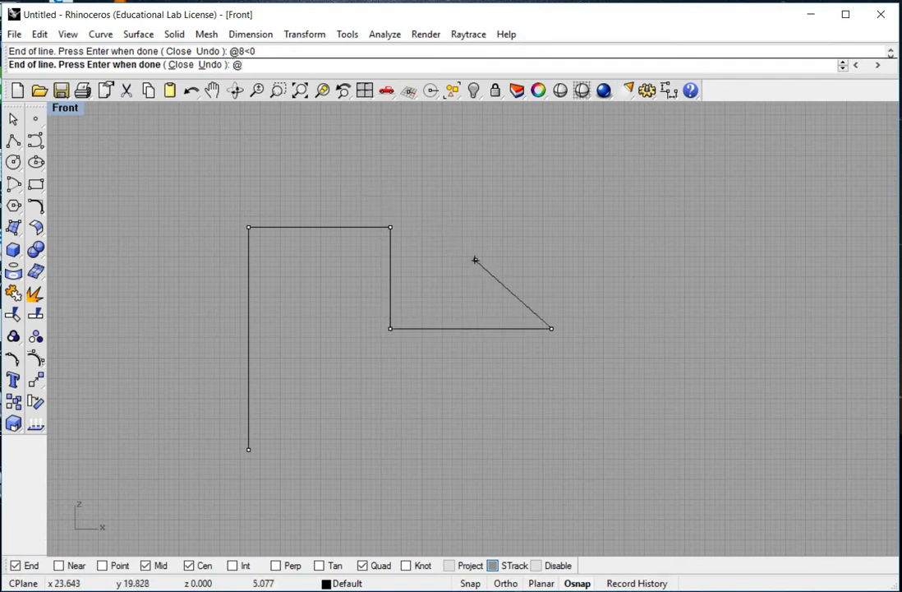
type("5<90")
key("Return")
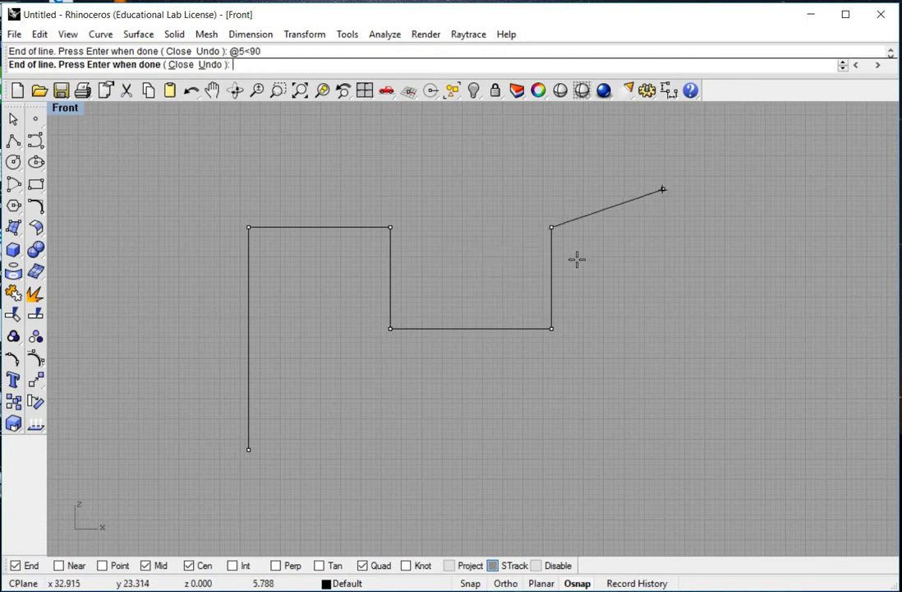
right_click_drag(563, 298, 550, 273)
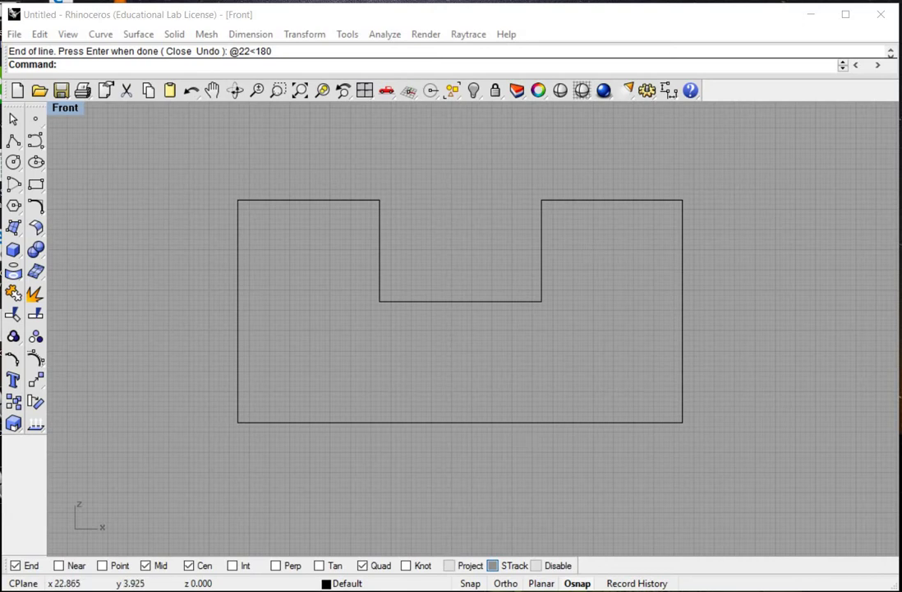
key("alt+Tab")
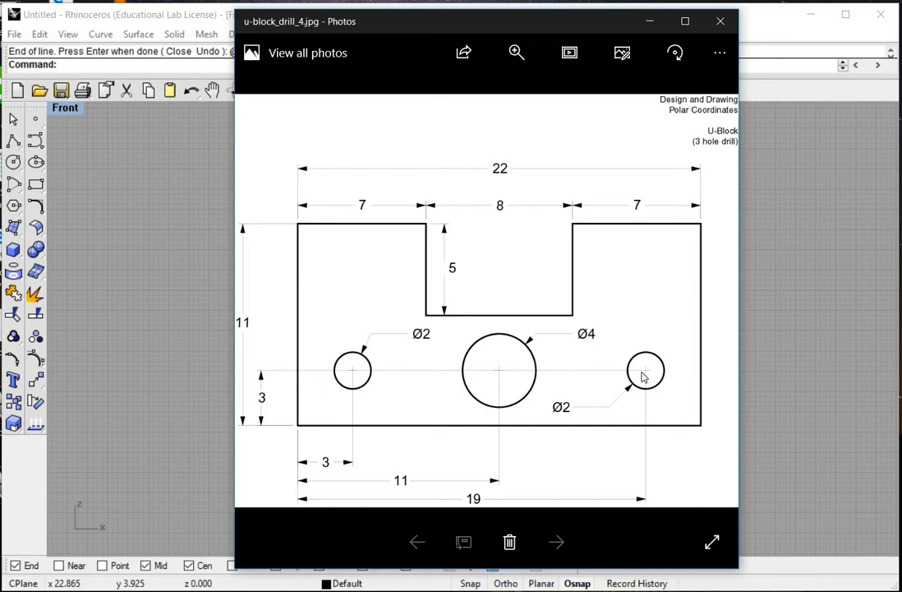
Step: Start a Polyline and toggle the object snap options panel back on
left_click(182, 19)
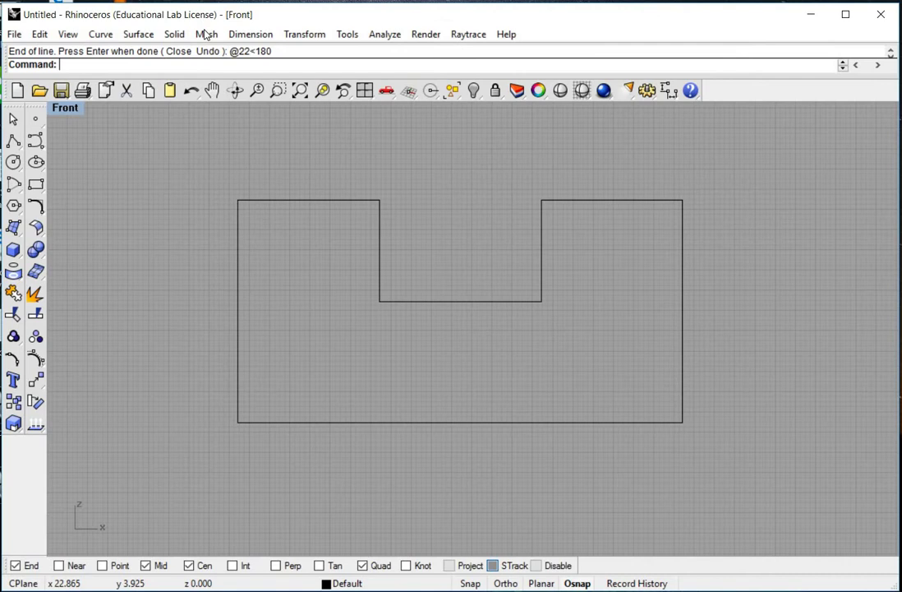
left_click(100, 33)
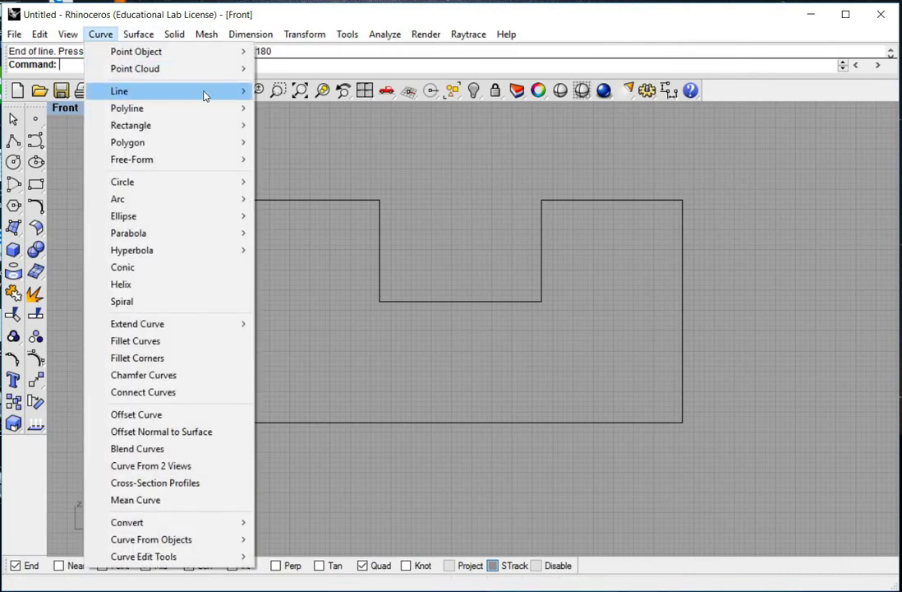
mouse_move(206, 91)
left_click(307, 108)
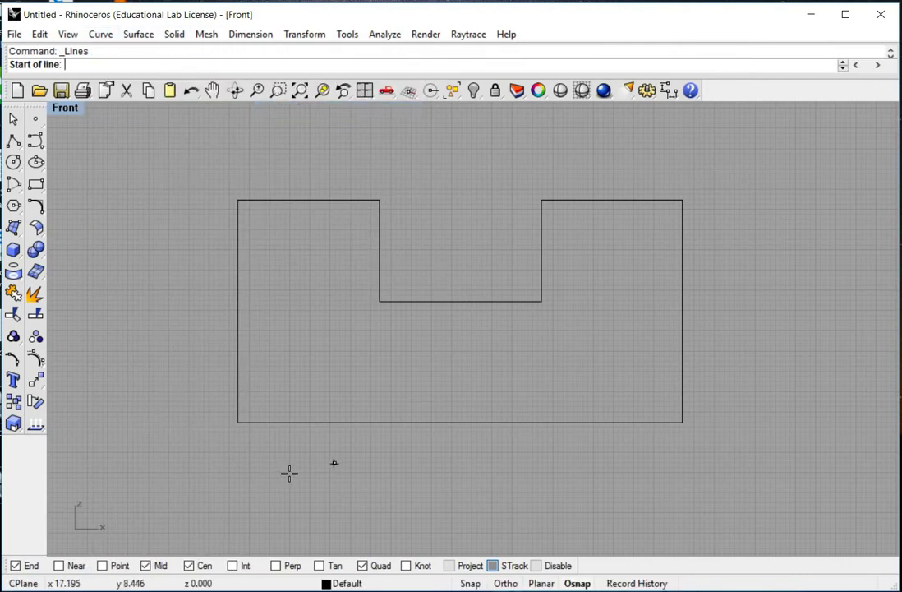
left_click(577, 583)
left_click(577, 583)
left_click(579, 584)
left_click(579, 582)
left_click(579, 583)
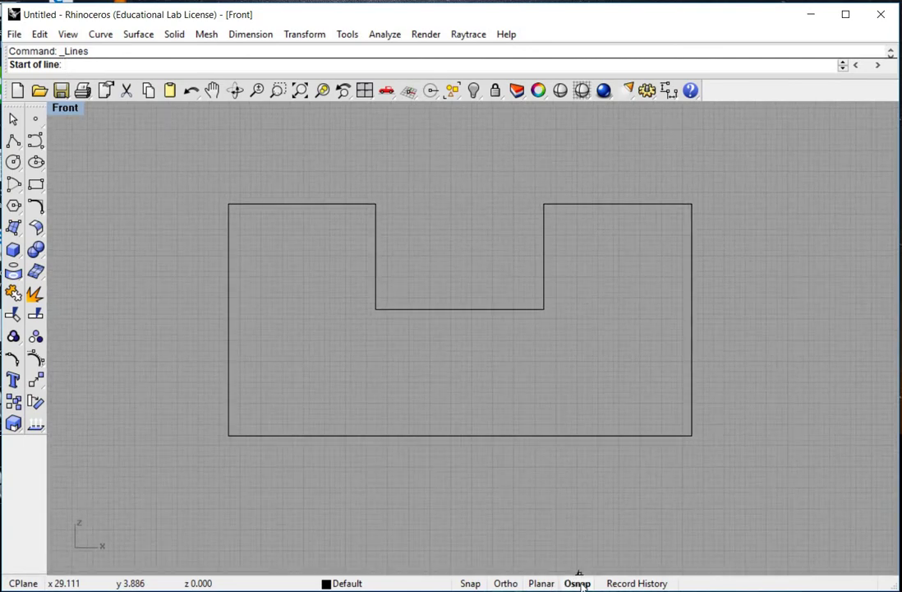
left_click(579, 582)
left_click(579, 583)
left_click(579, 583)
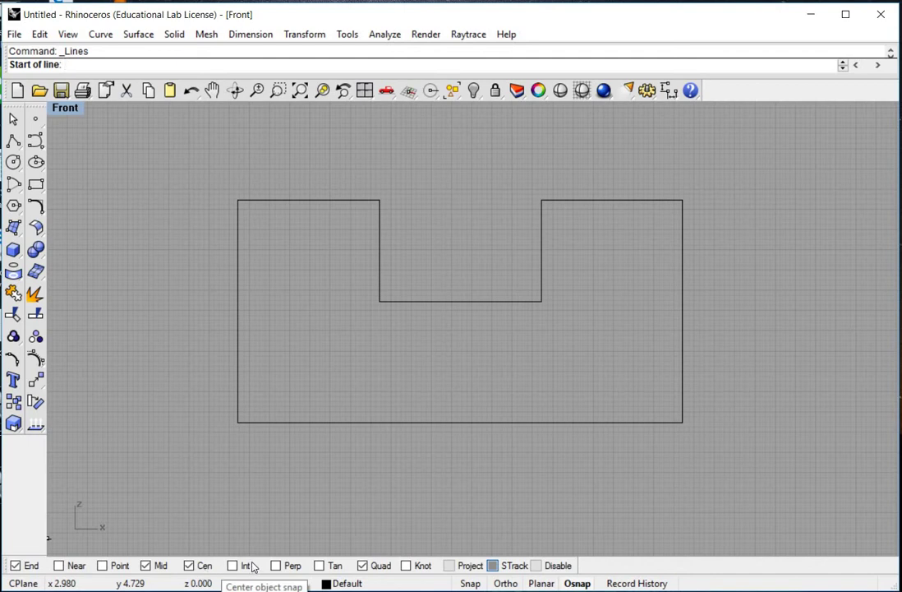
Step: From the bottom-left corner go 3 up, then draw 3 units inward to (3, 3)
left_click(238, 421)
key("shift")
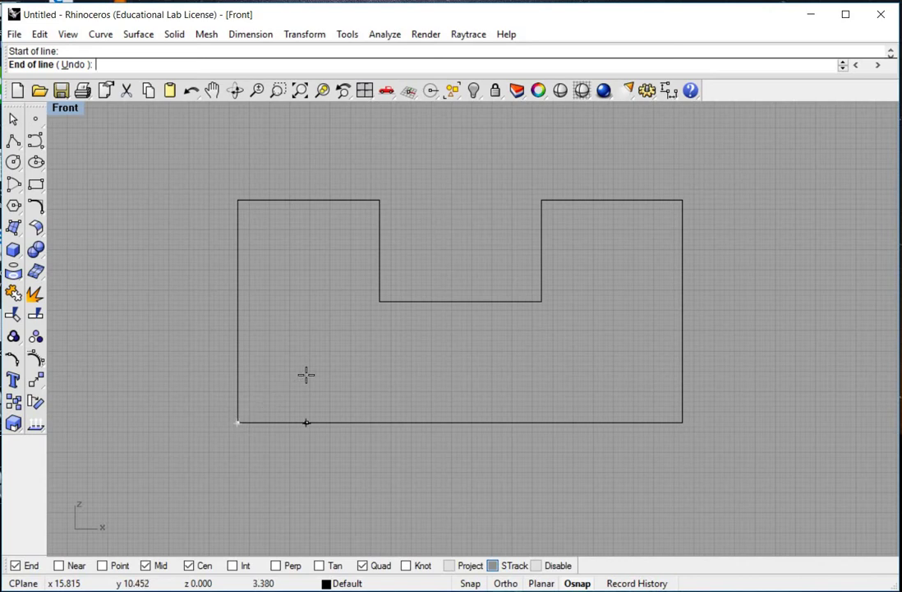
type("@3")
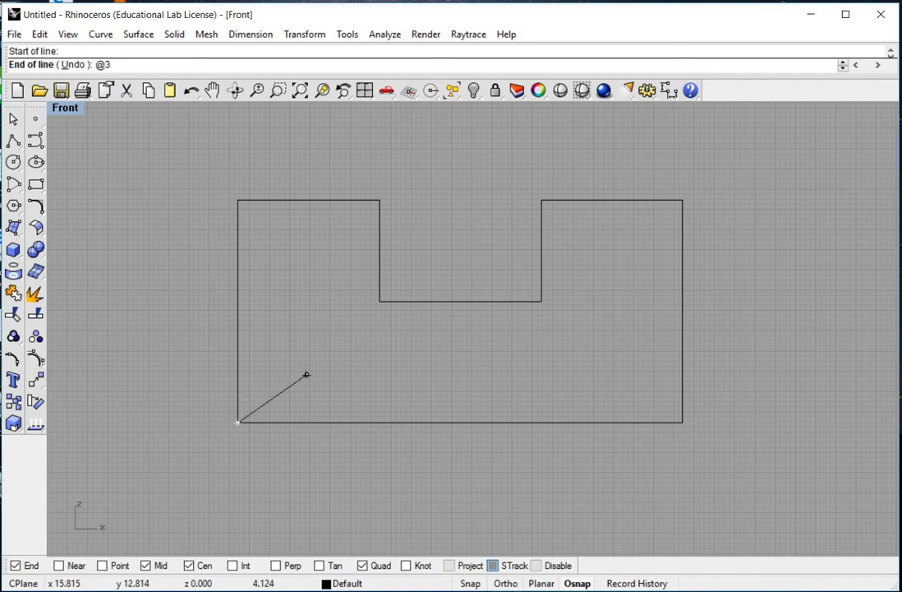
type("<90")
key("Return")
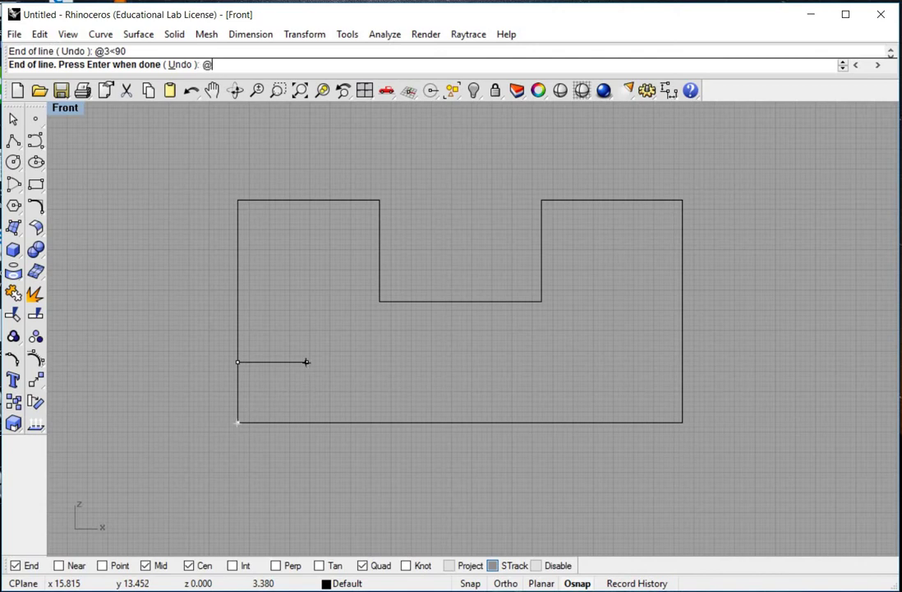
type("@3<0")
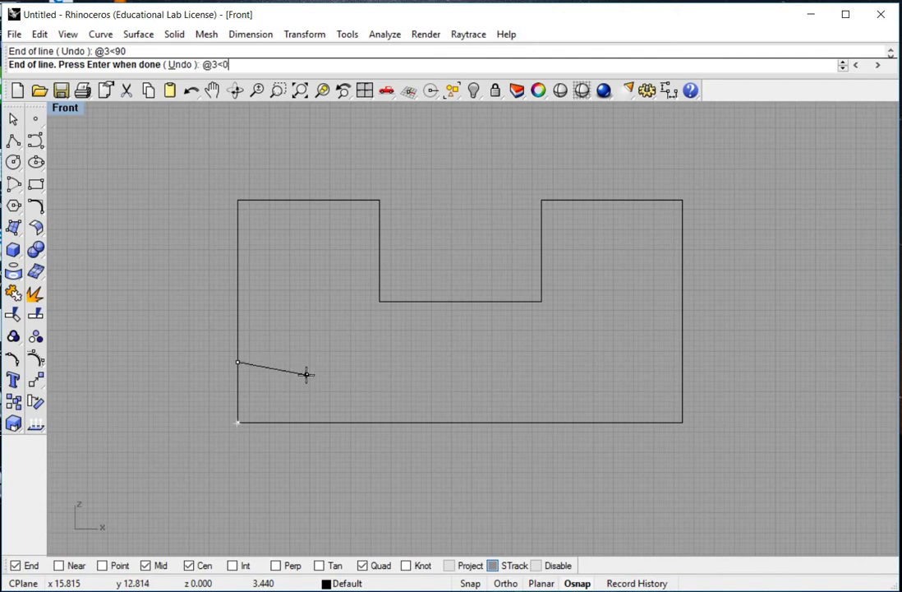
key("Return")
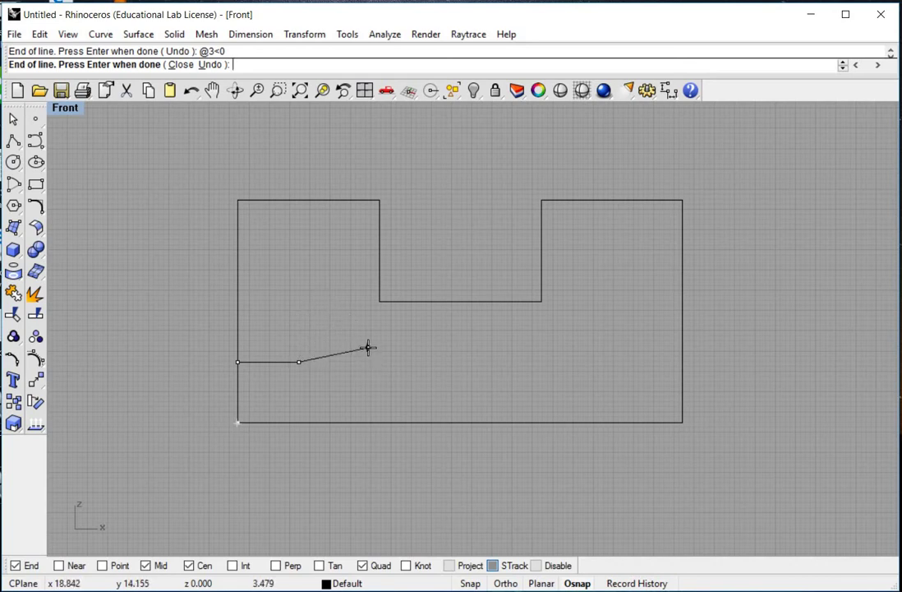
key("Return")
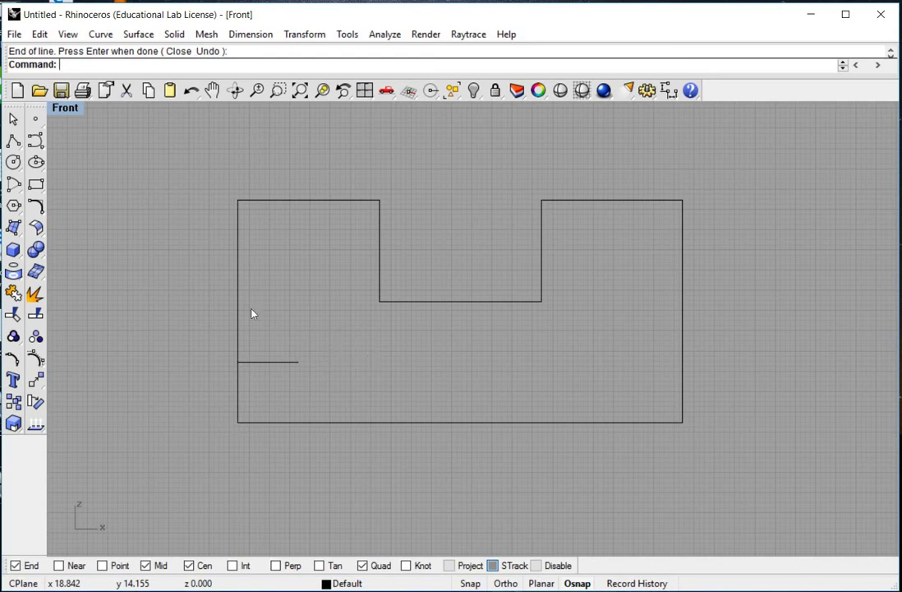
Step: Draw a diameter-2 circle centred on the guide line's end at (3, 3)
left_click(100, 35)
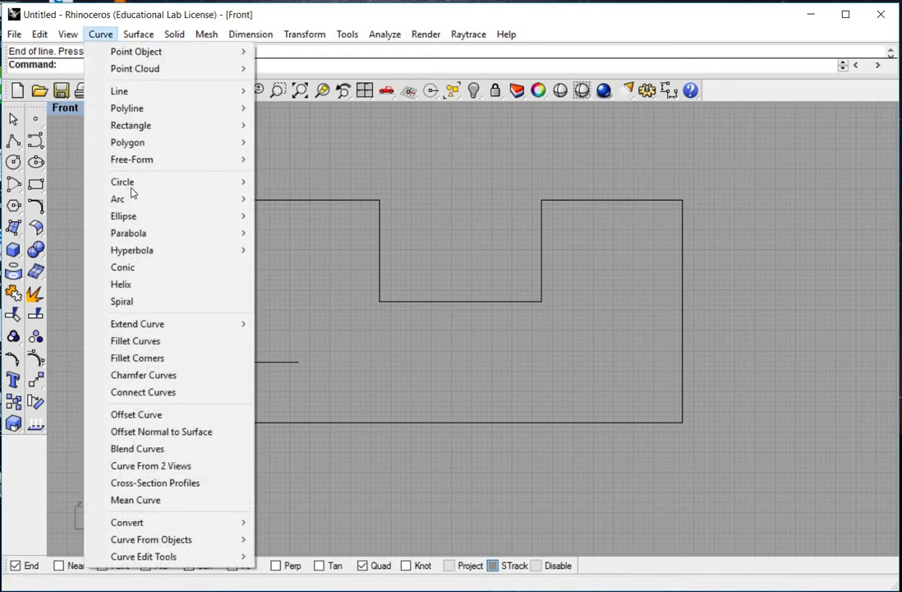
mouse_move(135, 189)
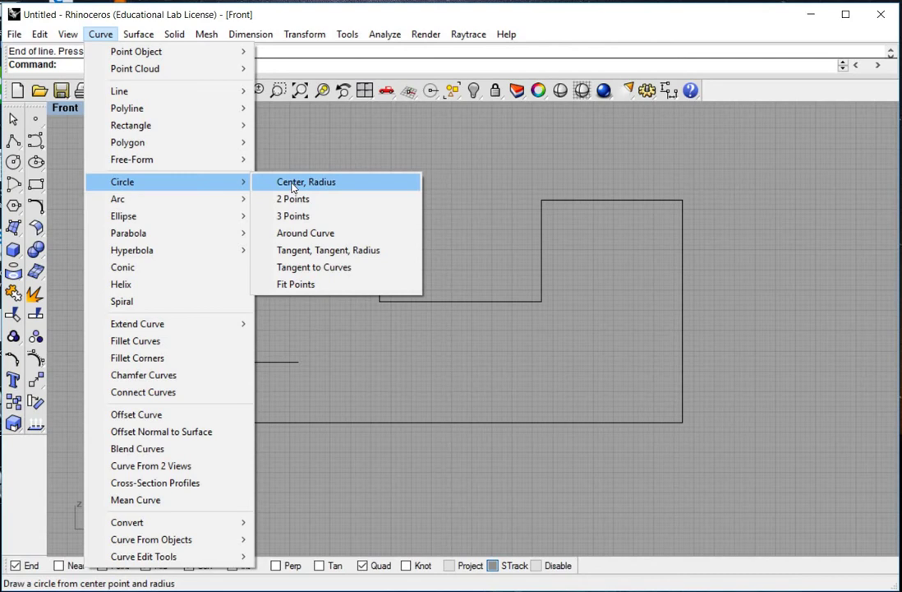
left_click(306, 182)
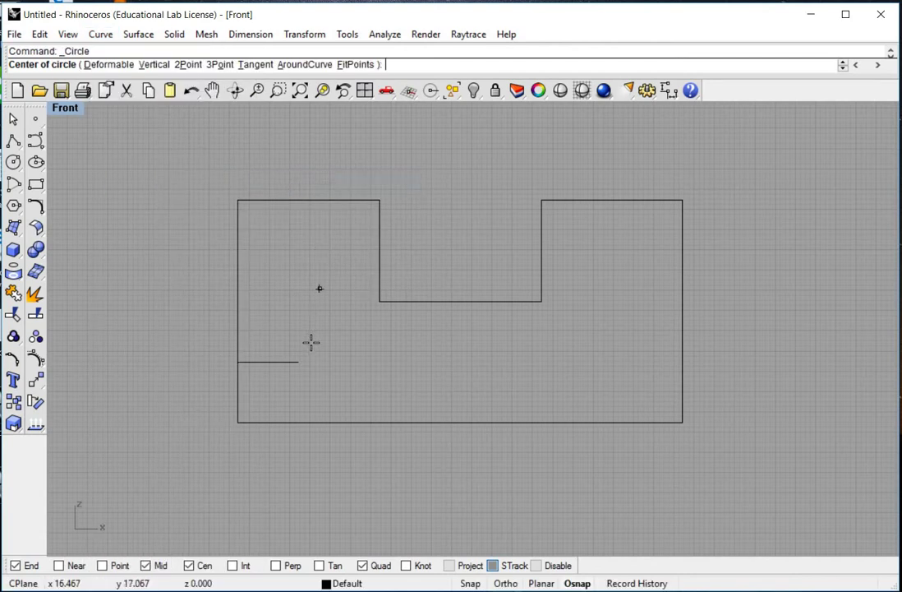
left_click(307, 353)
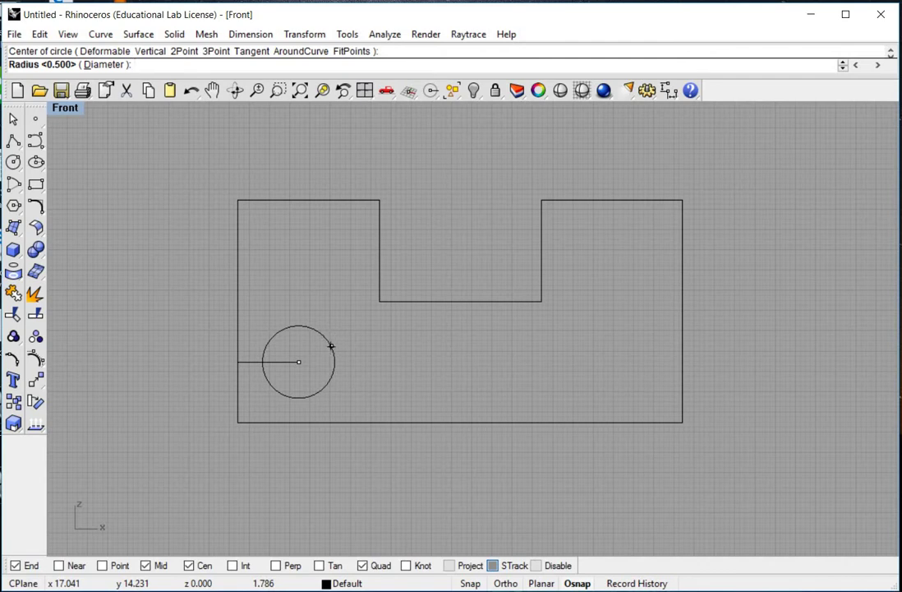
left_click(185, 103)
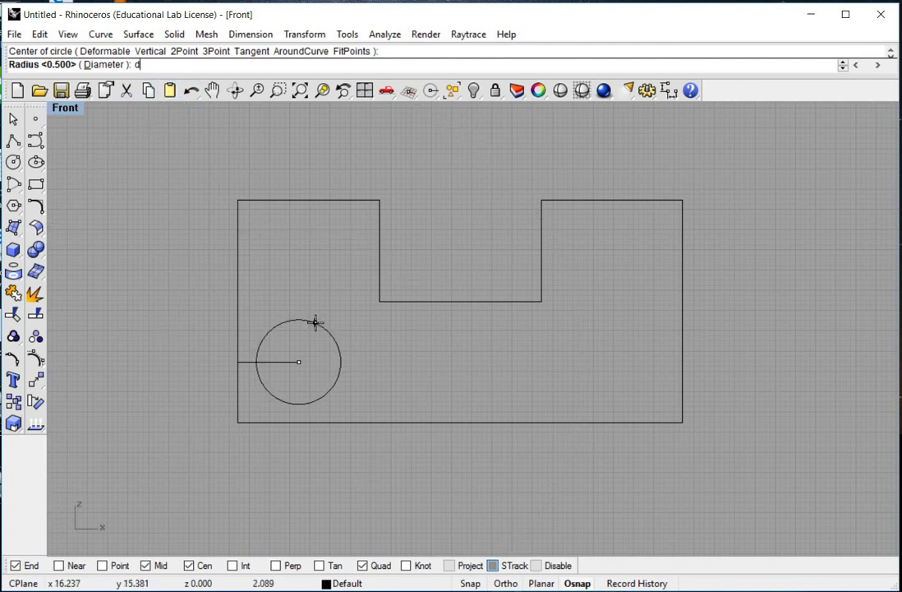
key("Return")
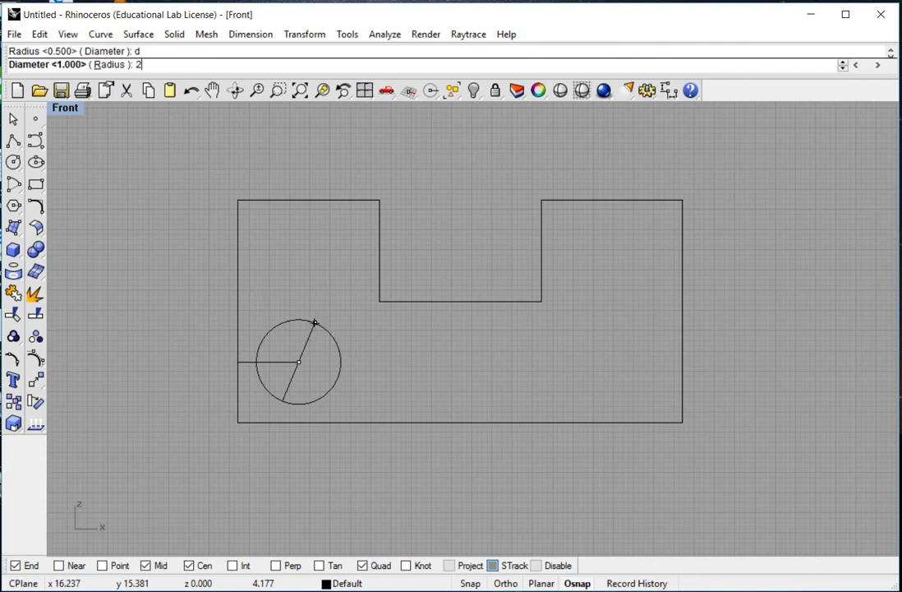
key("Return")
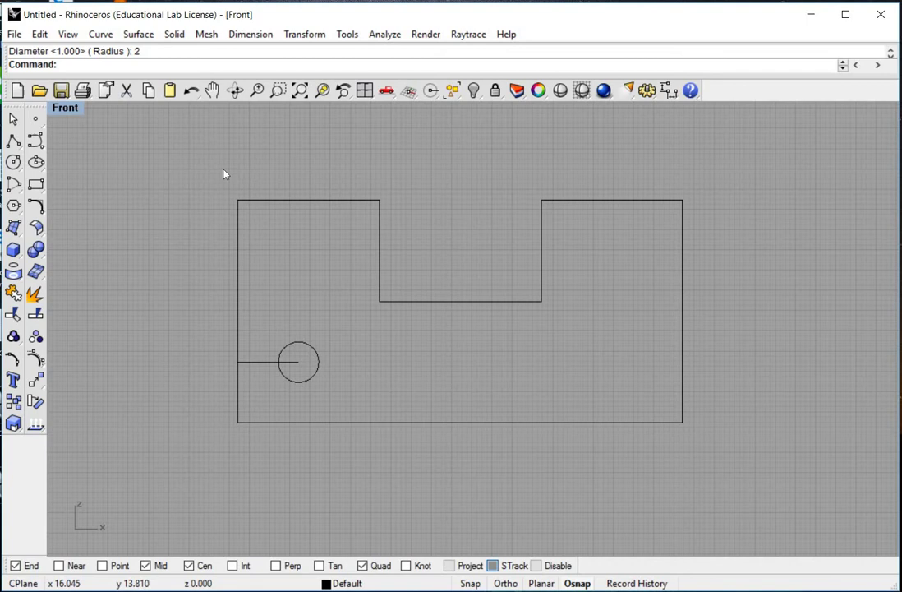
Step: Draw an 11-unit horizontal guide line in from the plate's left edge
left_click(105, 37)
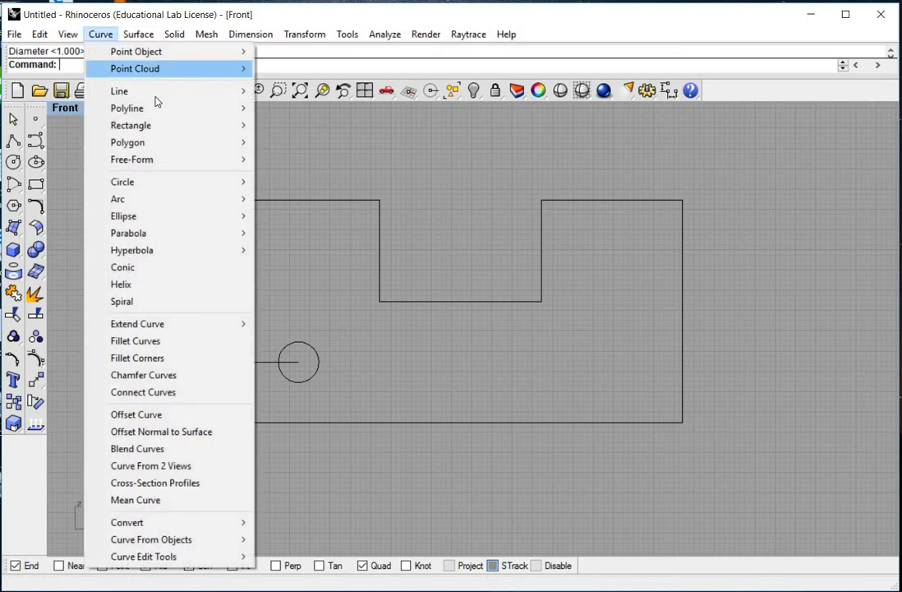
mouse_move(157, 93)
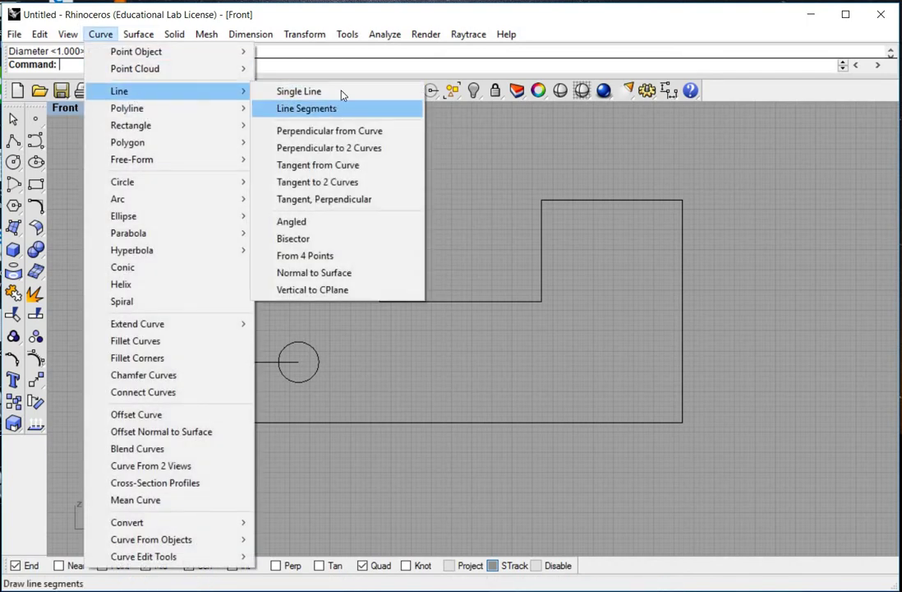
left_click(341, 92)
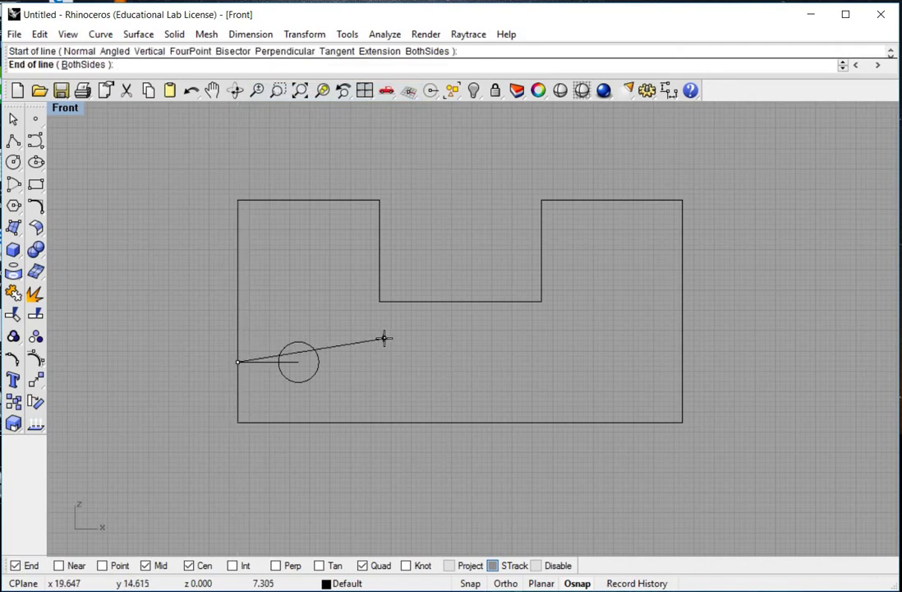
key("shift")
type("<0")
key("Return")
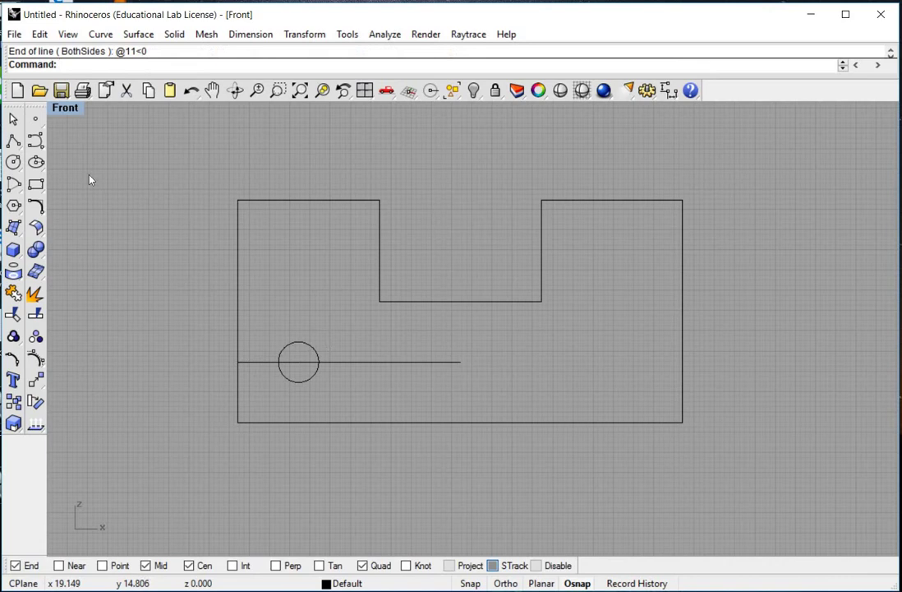
Step: Add a diameter-4 circle centred on the guide line's end at (11, 3)
left_click(100, 34)
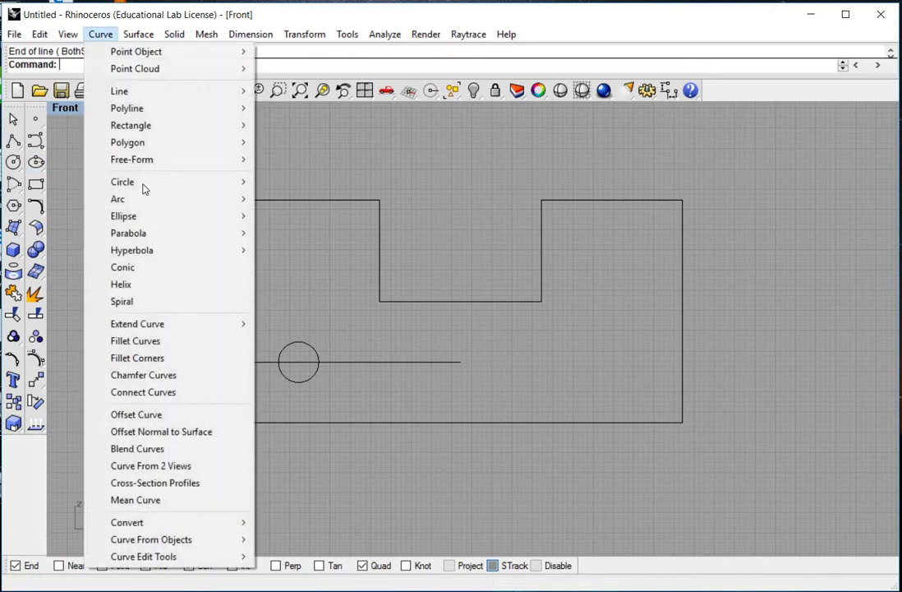
mouse_move(145, 184)
left_click(308, 182)
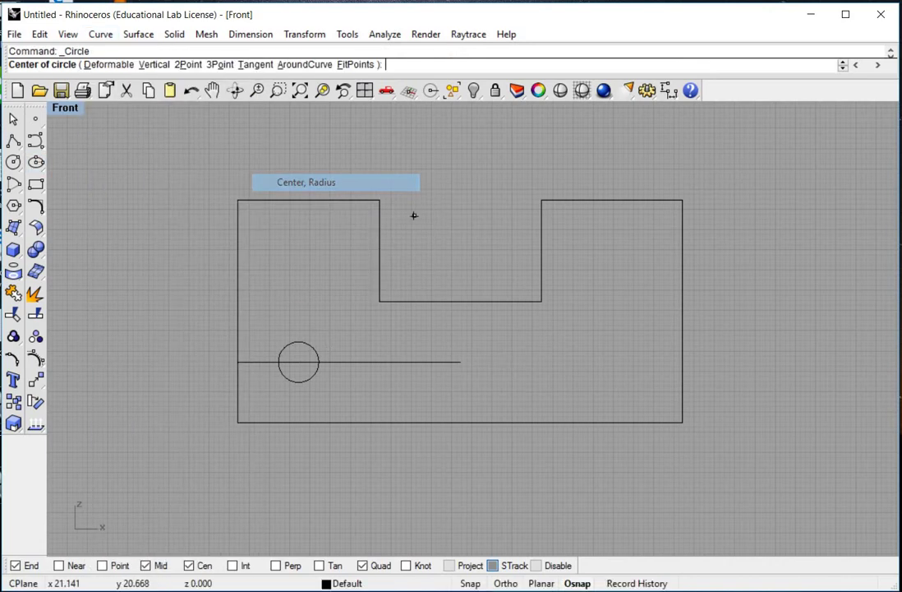
left_click(483, 367)
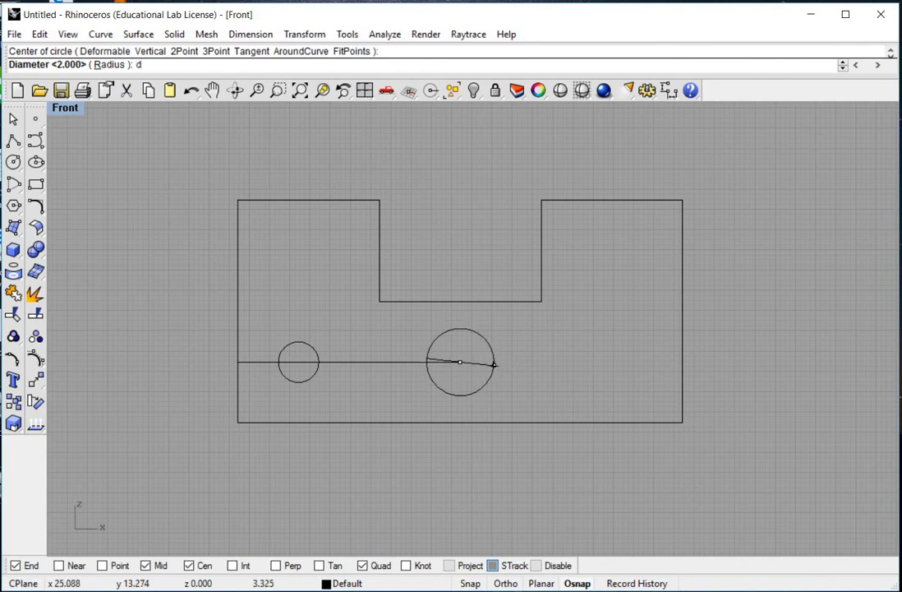
type("d")
key("Return")
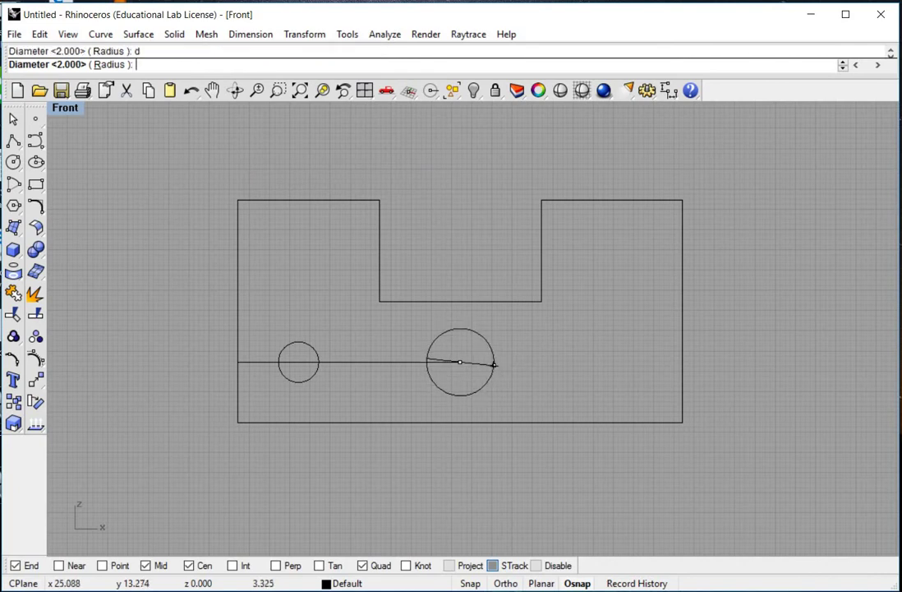
key("Return")
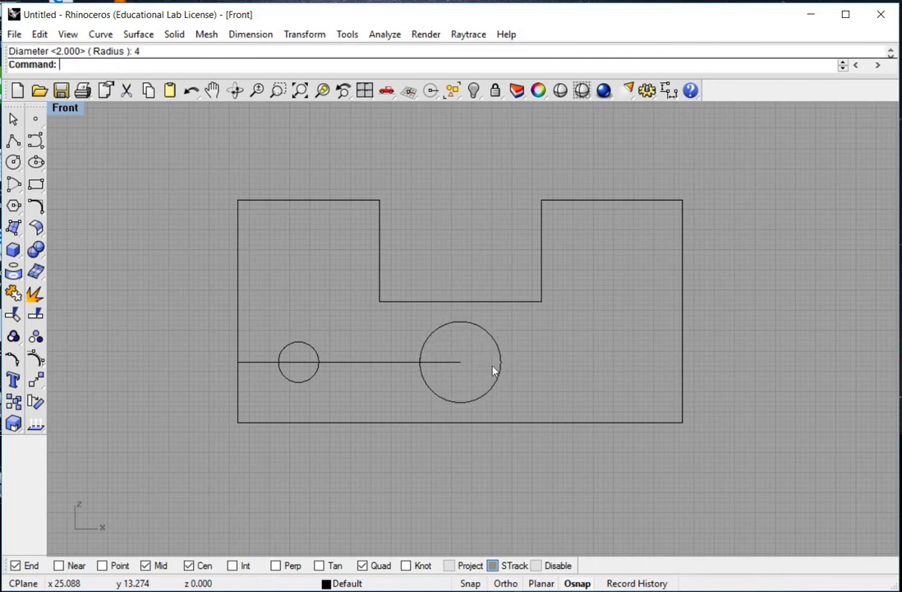
Step: Draw a 19-unit horizontal guide line in from the plate's left edge
left_click(99, 34)
left_click(322, 93)
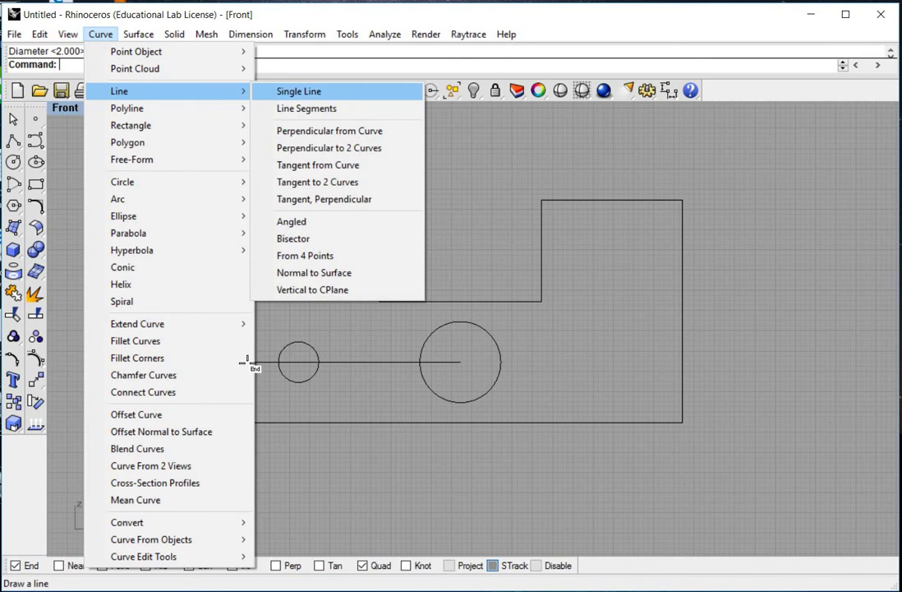
left_click(238, 361)
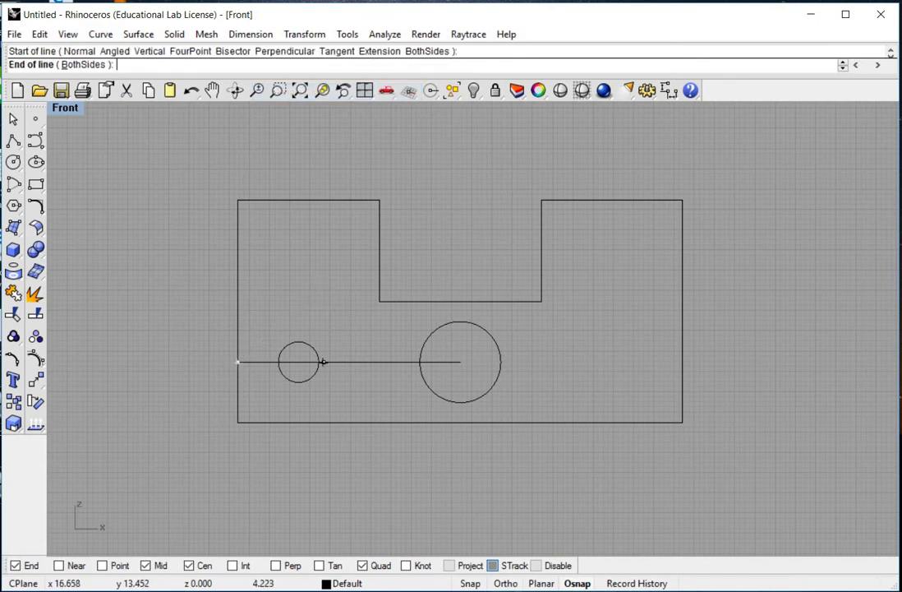
type("@19<0")
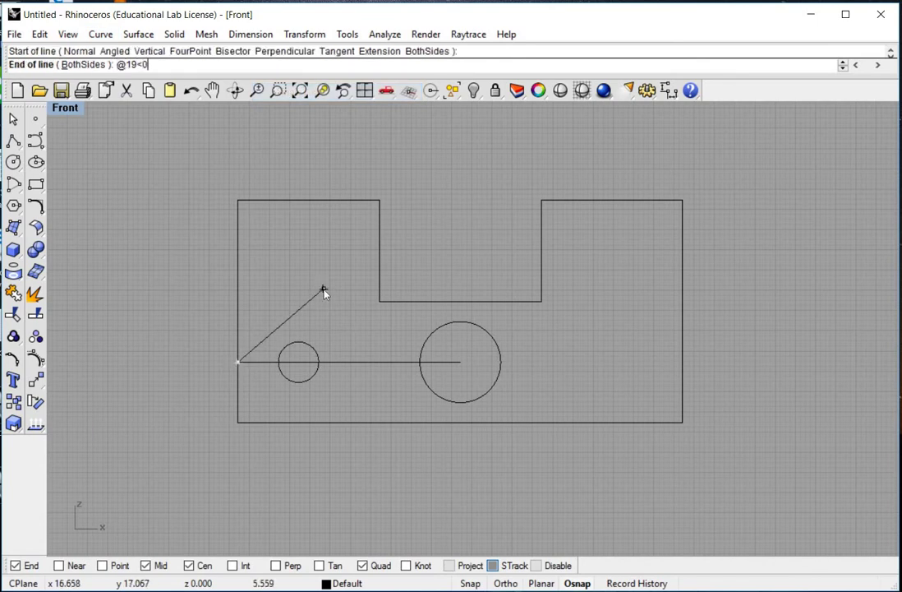
key("Return")
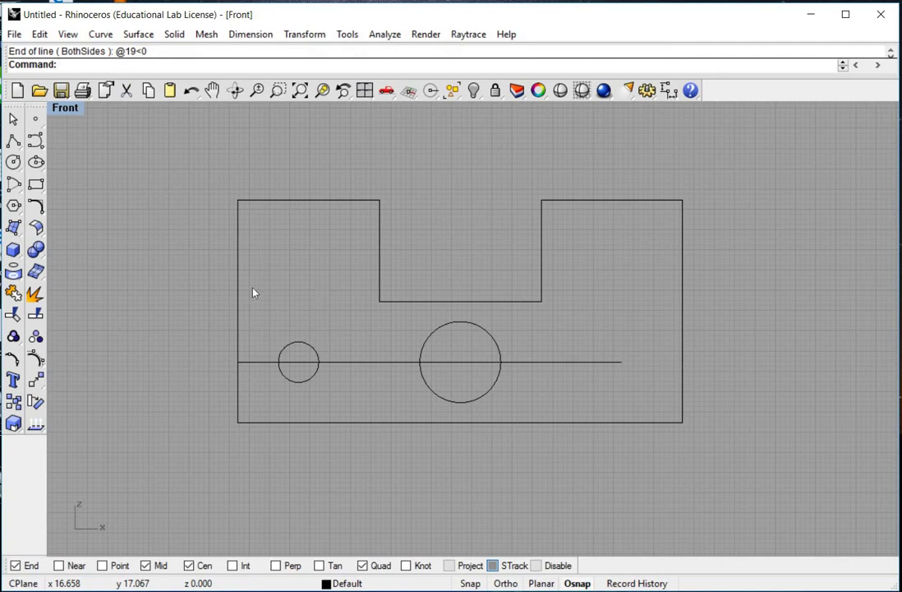
Step: Add a diameter-2 hole centred on the guide line's end at (19, 3)
left_click(13, 162)
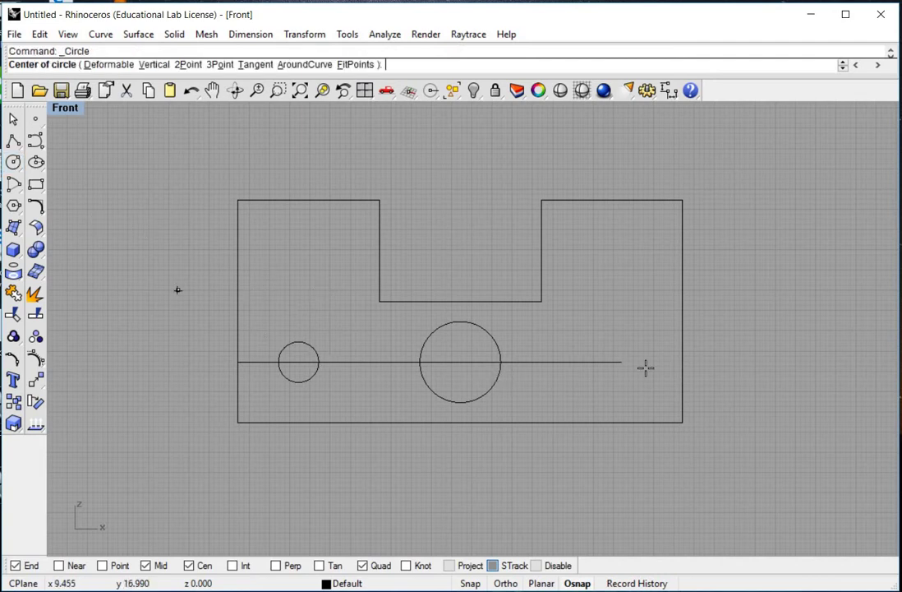
left_click(622, 362)
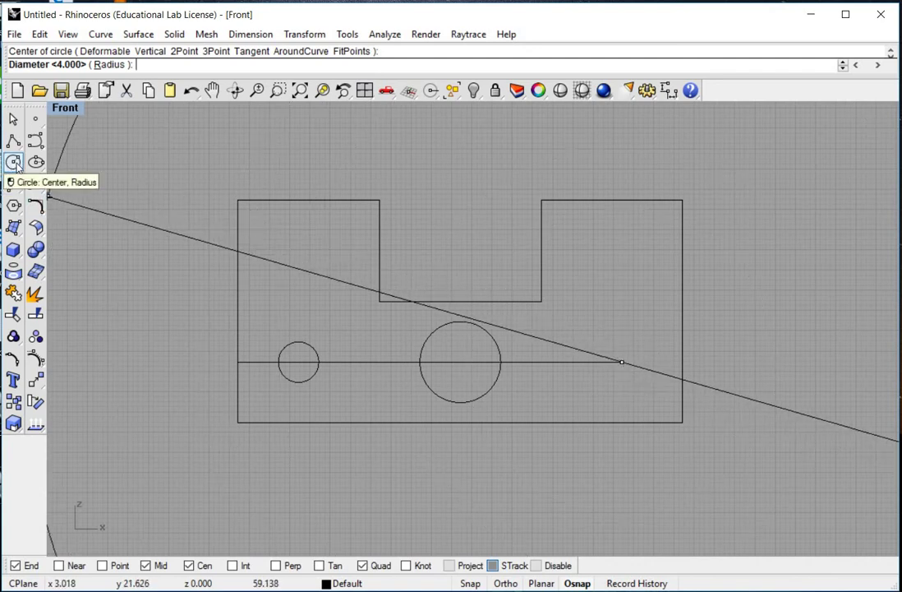
left_click(101, 34)
mouse_move(170, 183)
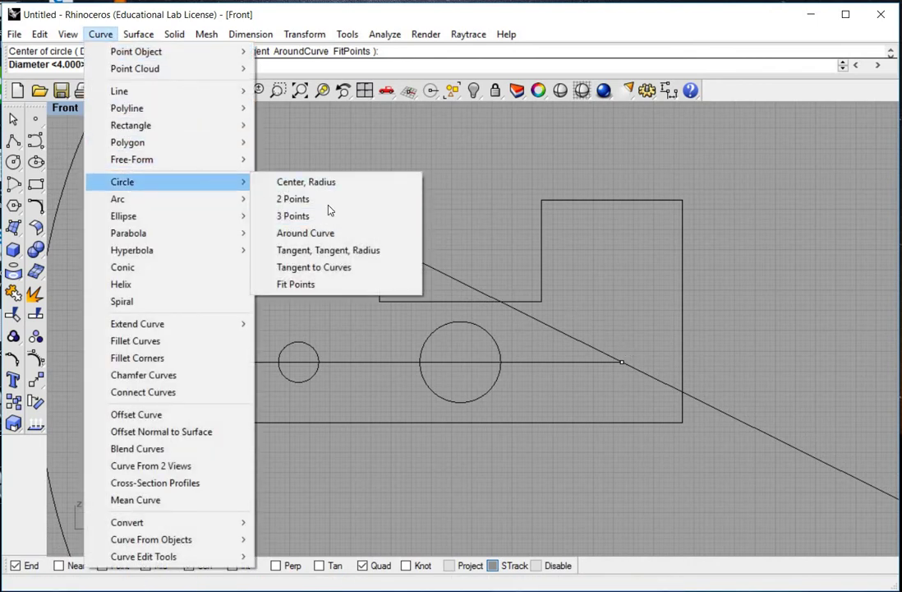
left_click(385, 34)
left_click(647, 222)
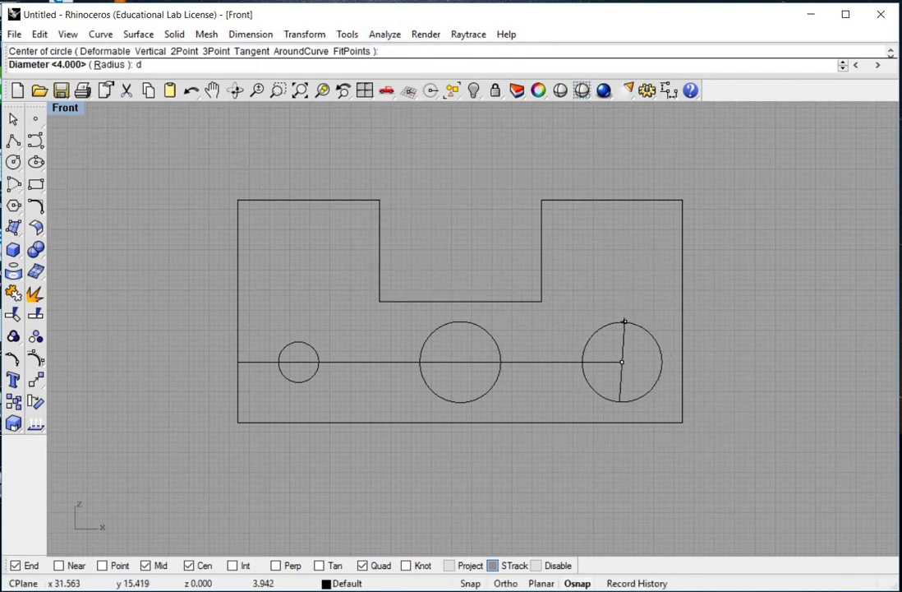
key("Return")
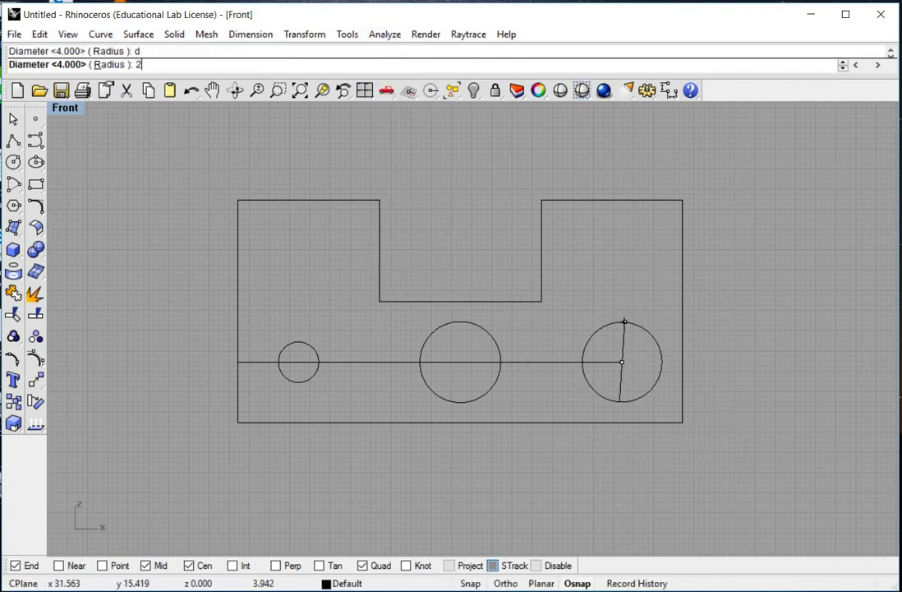
key("Return")
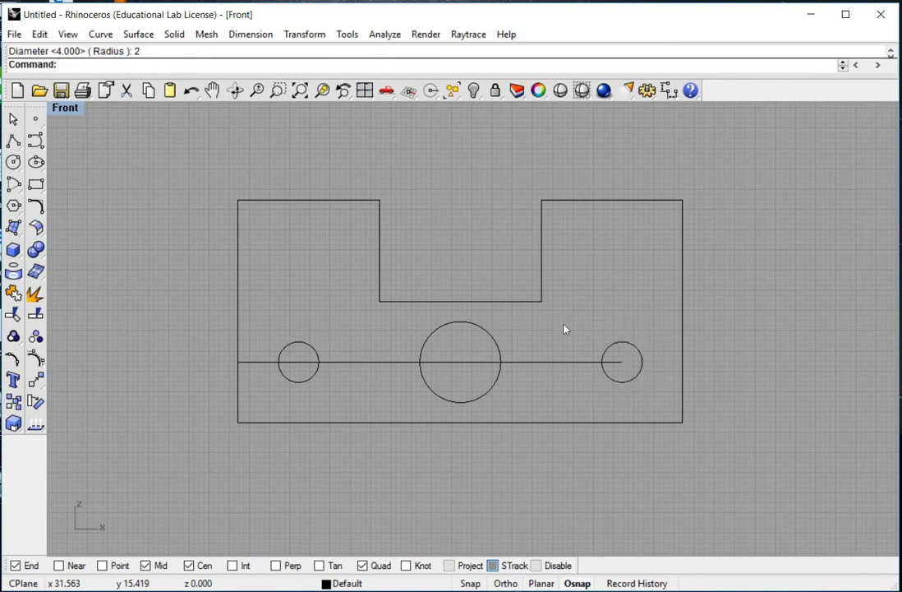
left_click_drag(559, 325, 543, 390)
Step: Delete the long guide line, the line through the holes, and the short stray line
key("Delete")
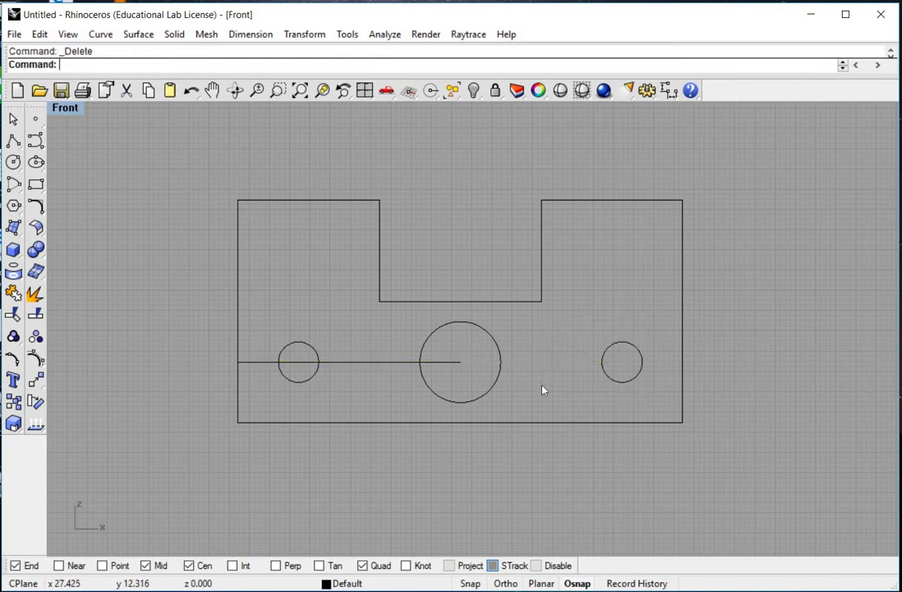
left_click(443, 379)
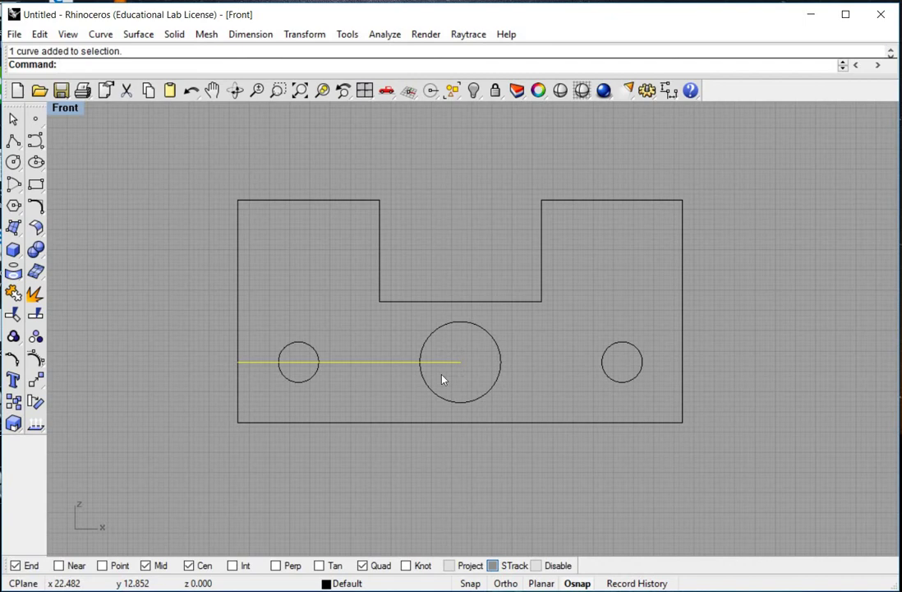
key("Delete")
left_click(297, 370)
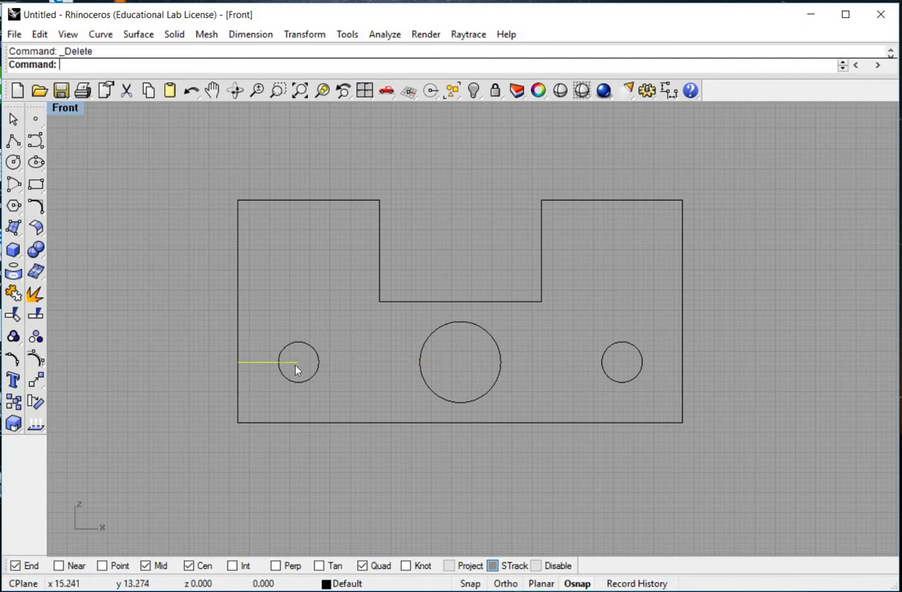
key("Delete")
key("alt+Tab")
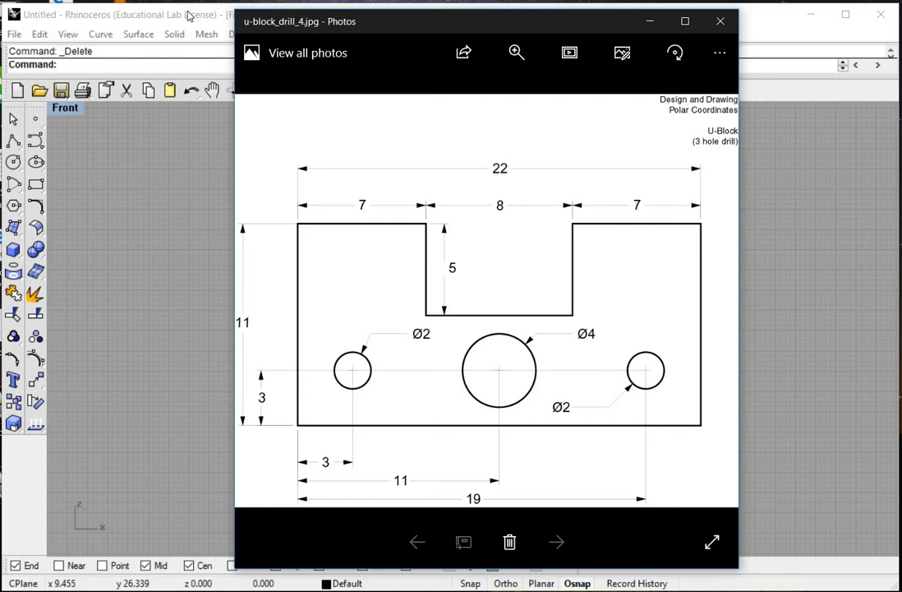
left_click(189, 15)
Step: Place a 7.00 linear dimension above the plate from its top-left corner to the notch
scroll(477, 283, "down", 3)
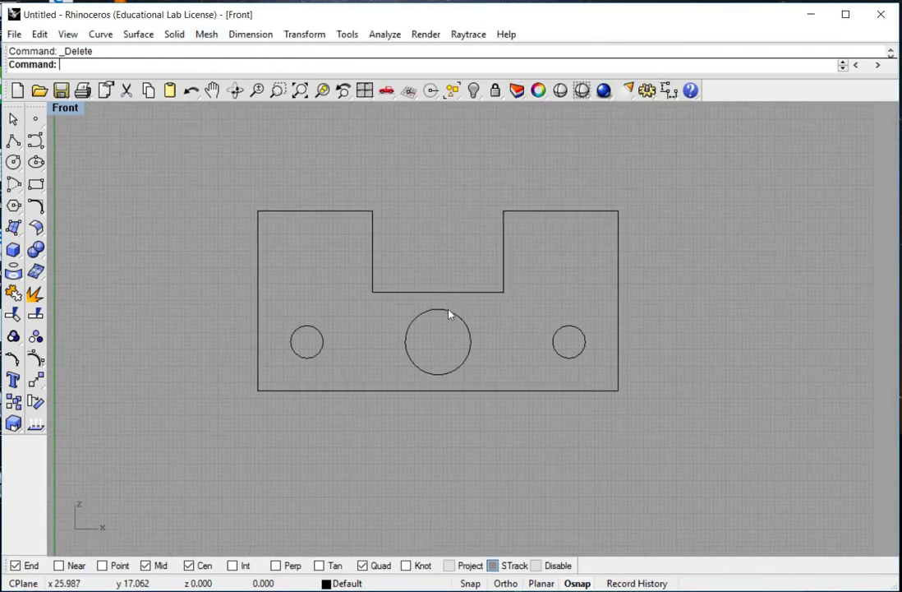
right_click_drag(466, 312, 486, 311)
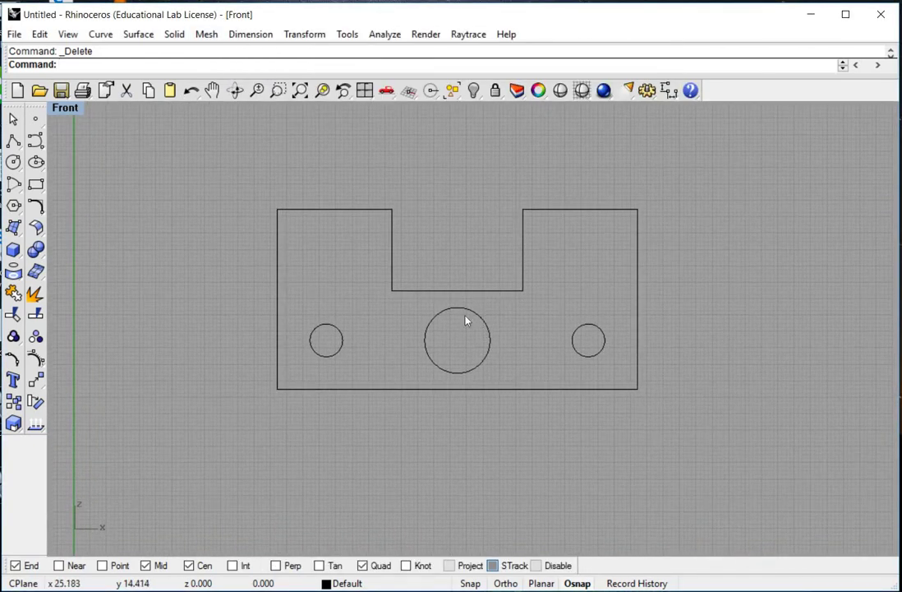
left_click(252, 35)
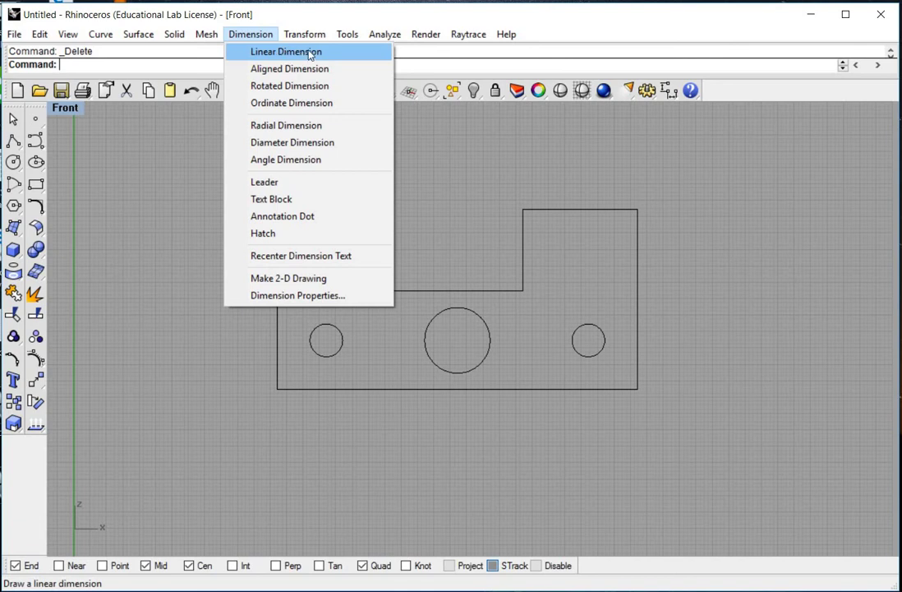
left_click(310, 55)
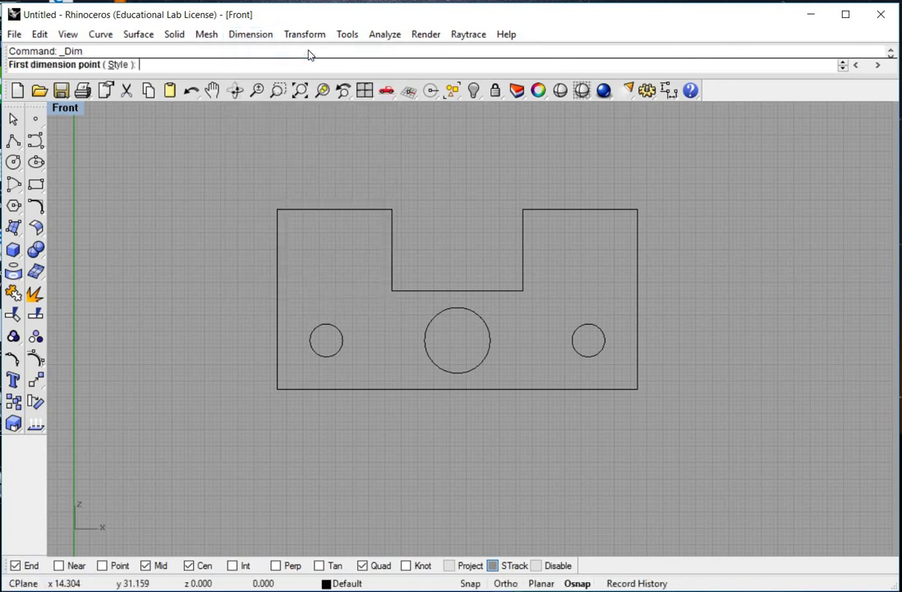
left_click(277, 207)
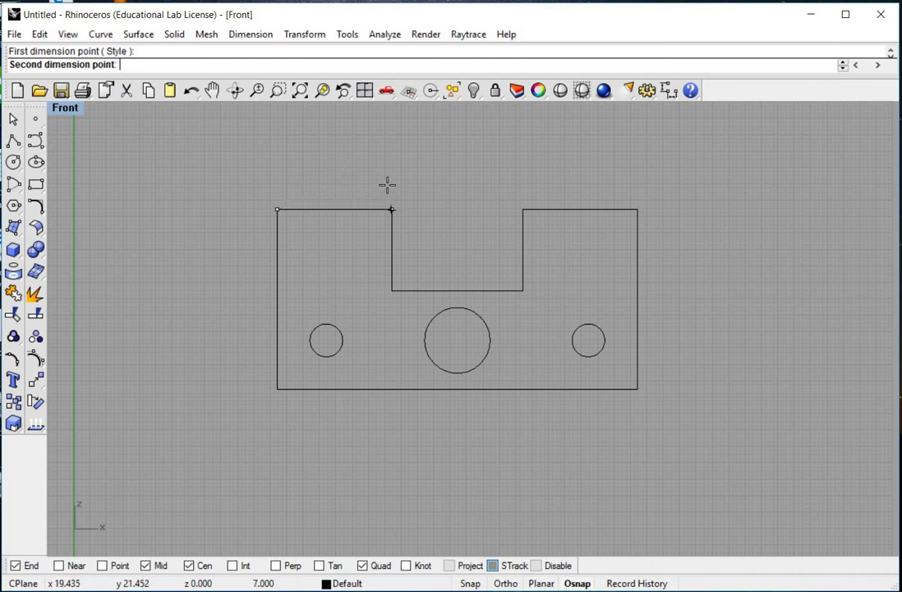
left_click(388, 185)
left_click(385, 171)
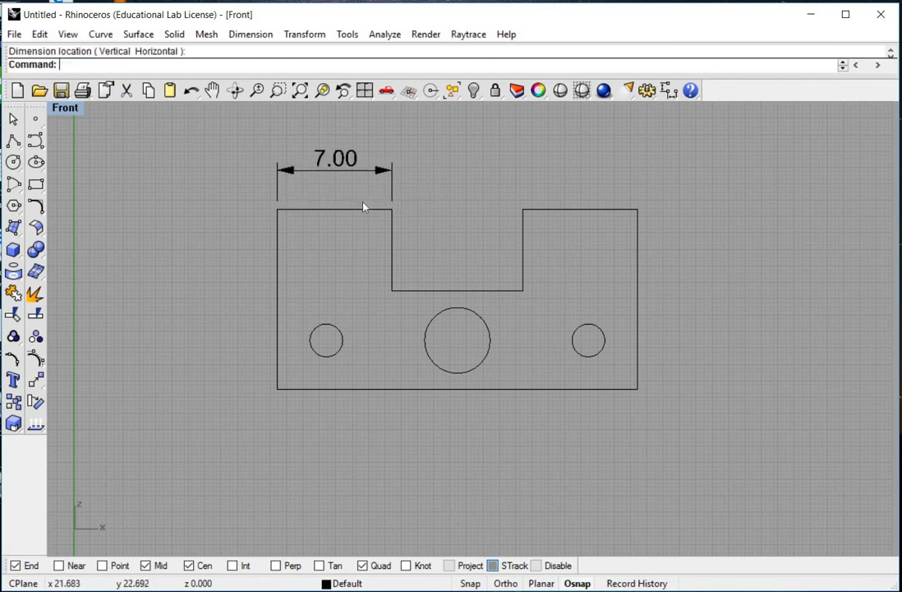
right_click_drag(364, 207, 356, 220)
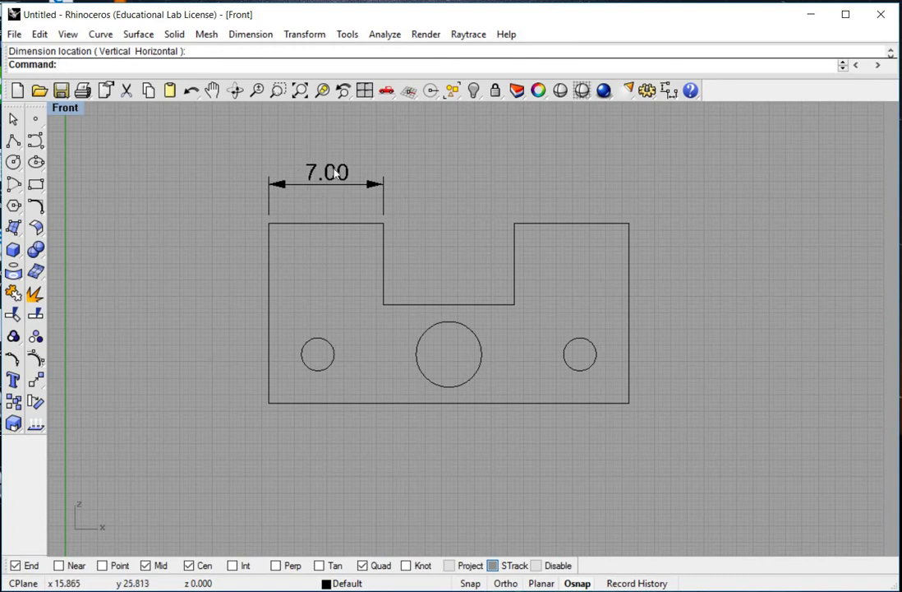
left_click(262, 38)
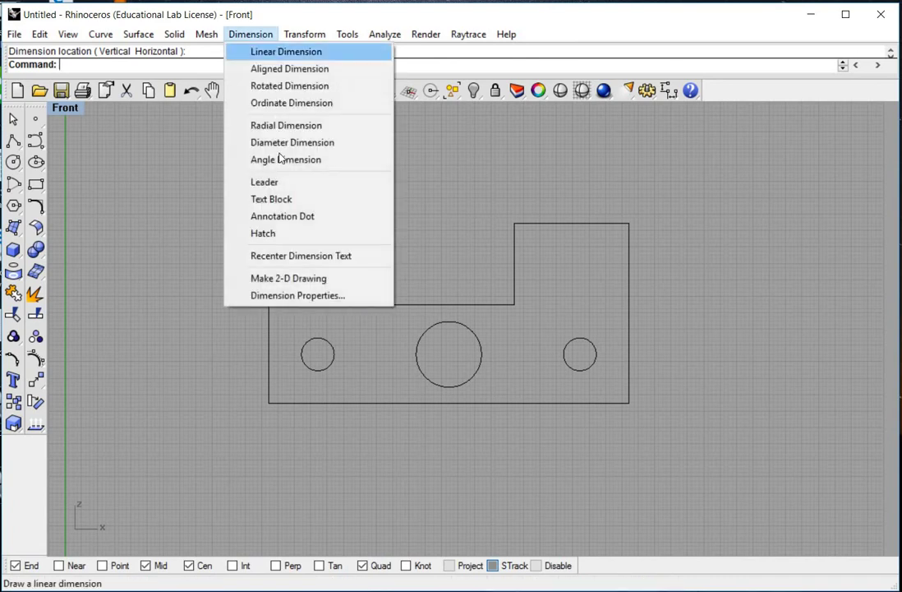
Step: Change the global dimension scale from 1.0 to 0.5 in Dimension Properties
left_click(320, 301)
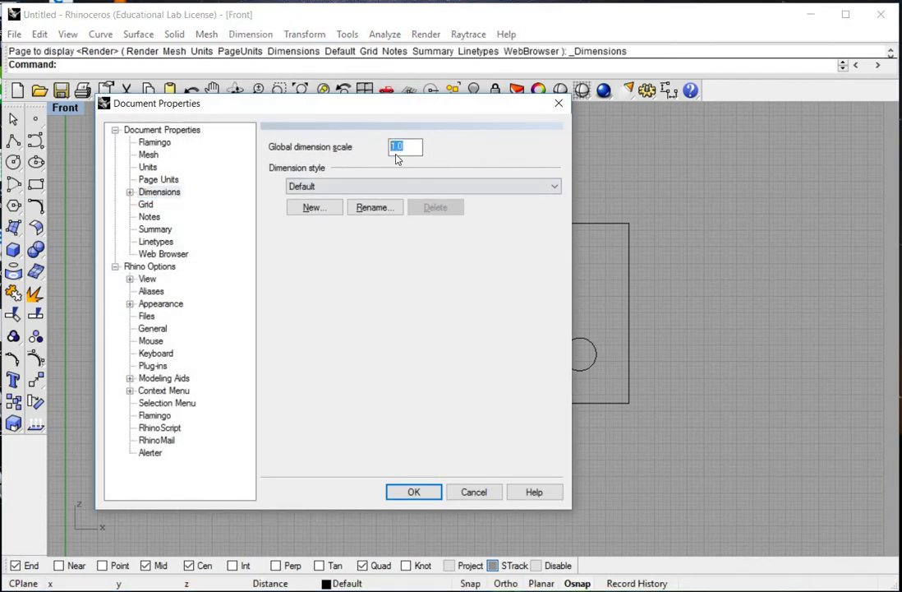
key("BackSpace")
left_click(437, 491)
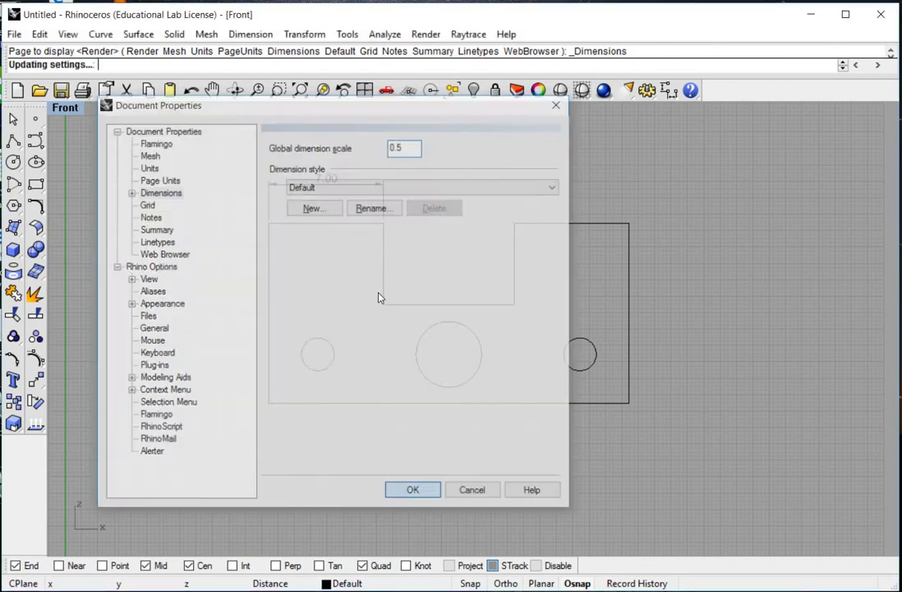
scroll(446, 258, "up", 2)
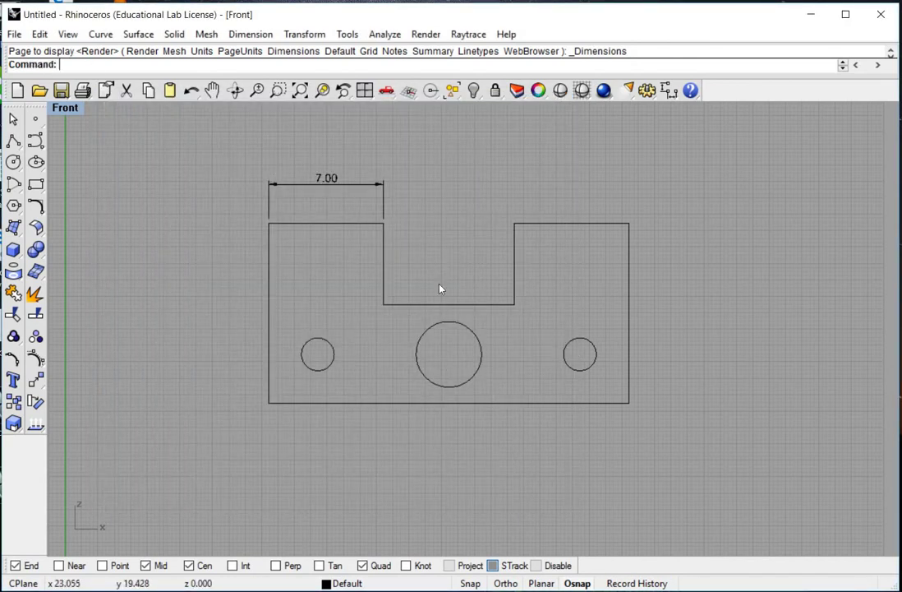
Step: Dimension the top edge: 8.00 across the notch and 7.00 on the right segment
left_click(251, 34)
left_click(272, 52)
left_click(377, 239)
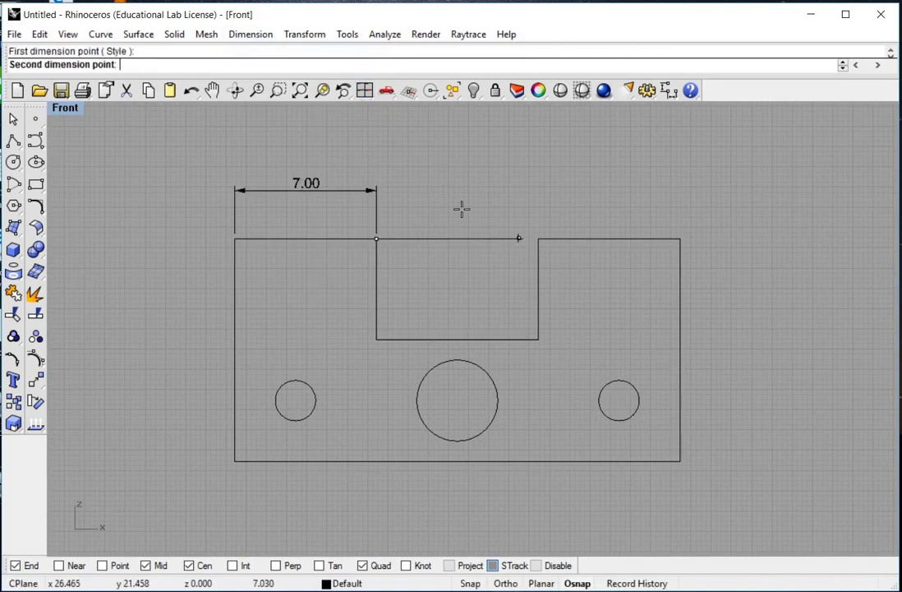
left_click(538, 239)
left_click(613, 194)
key("Return")
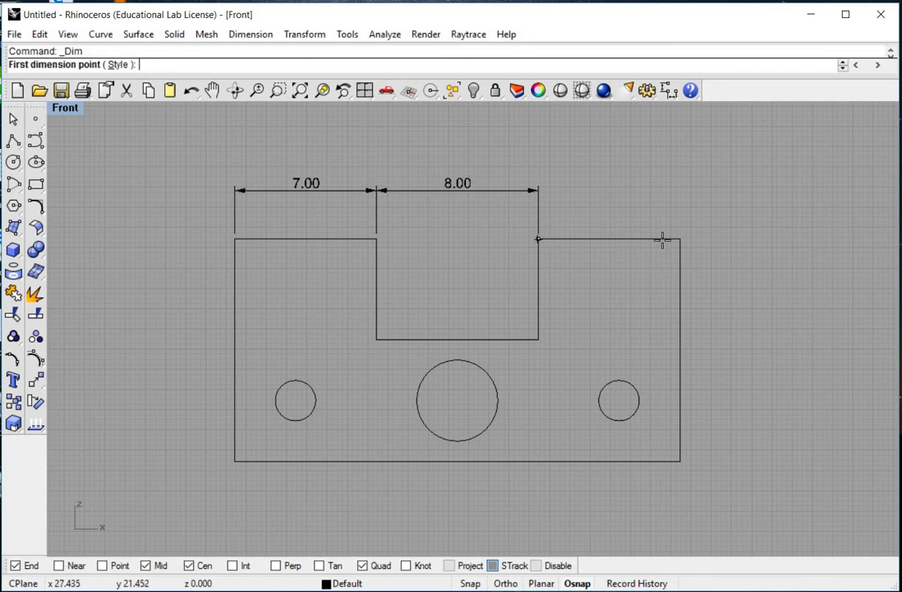
left_click(538, 240)
left_click(681, 240)
left_click(538, 190)
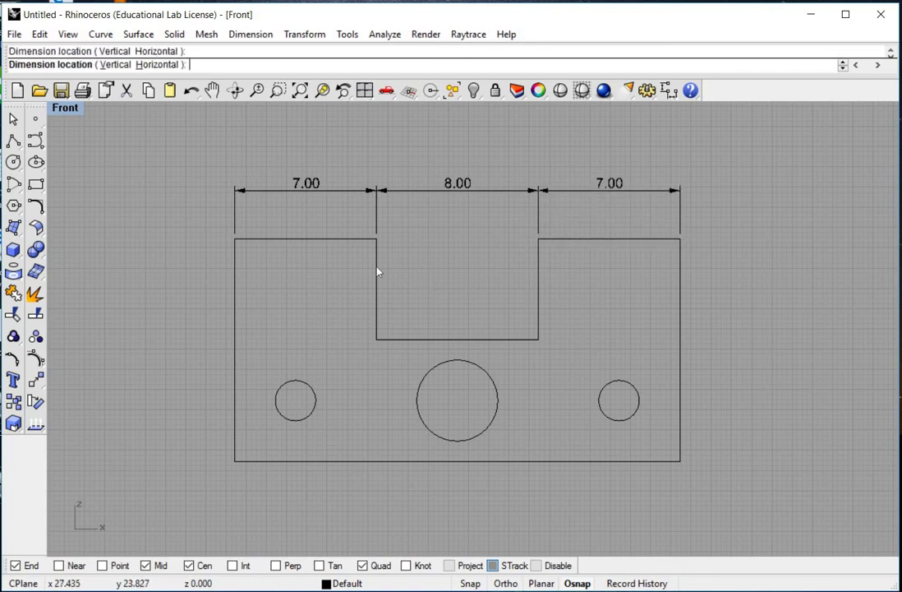
Step: Add the vertical 5.00 notch-depth dimension
key("Return")
left_click(373, 263)
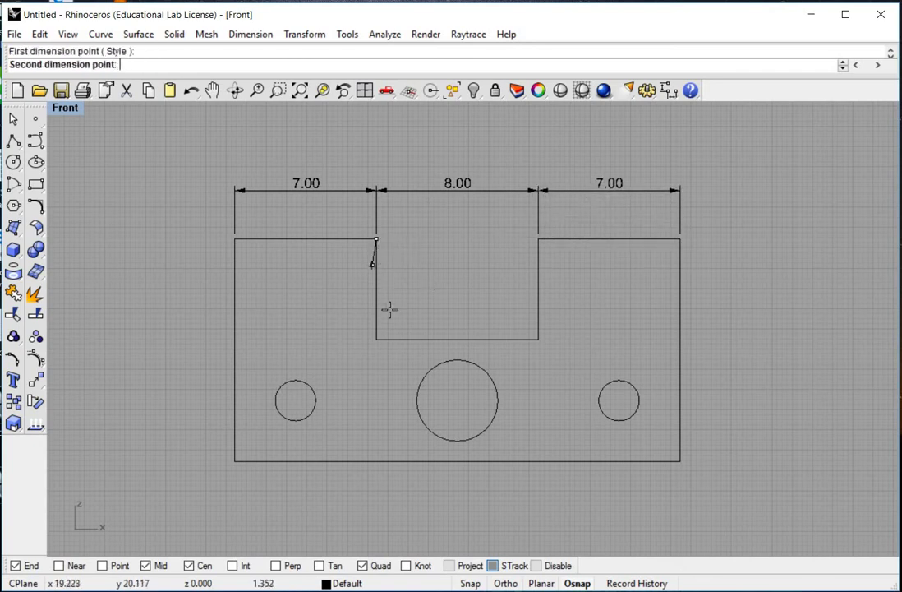
left_click(396, 322)
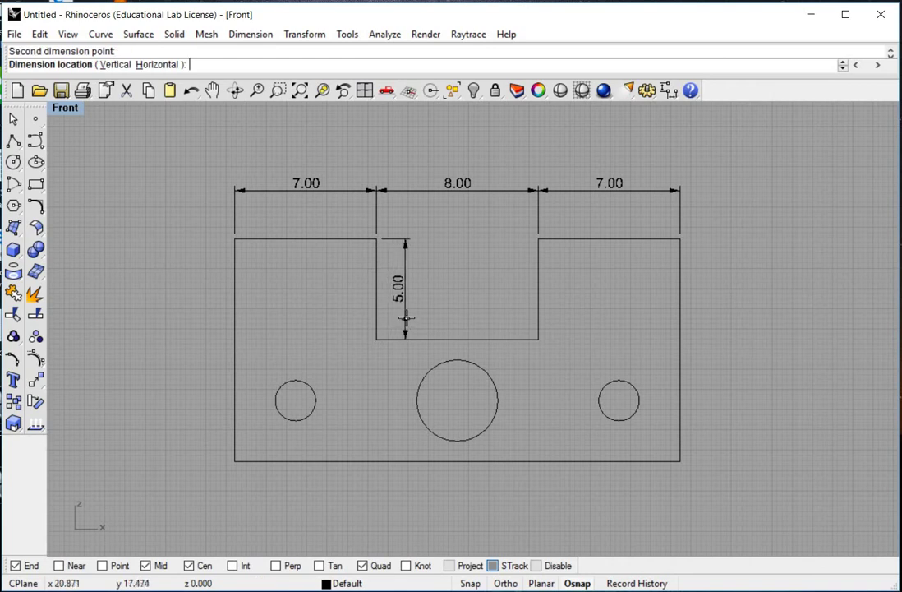
left_click(407, 317)
Step: Add the 22.00 overall width on top and 11.00 height on the left
right_click_drag(343, 283, 340, 290)
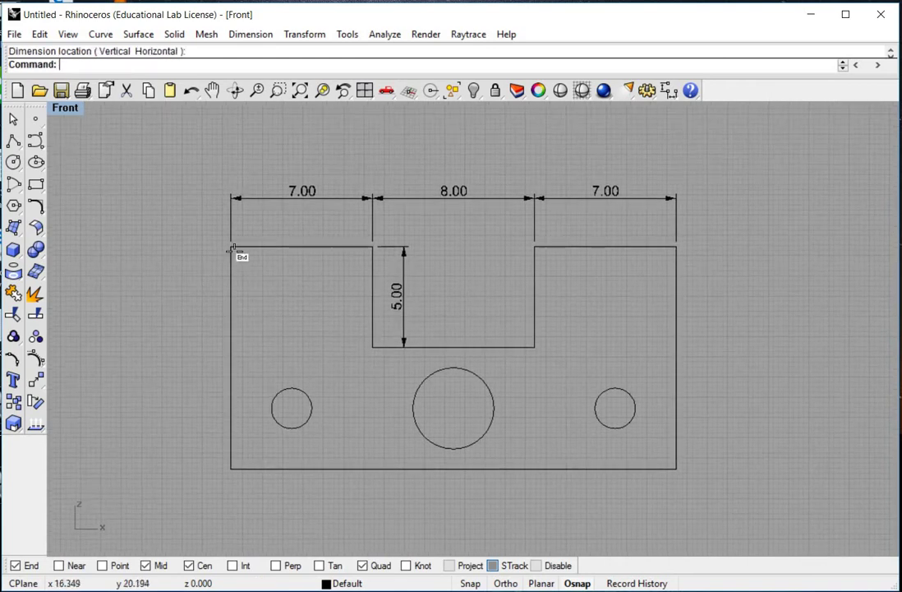
key("Return")
left_click(231, 247)
left_click(676, 246)
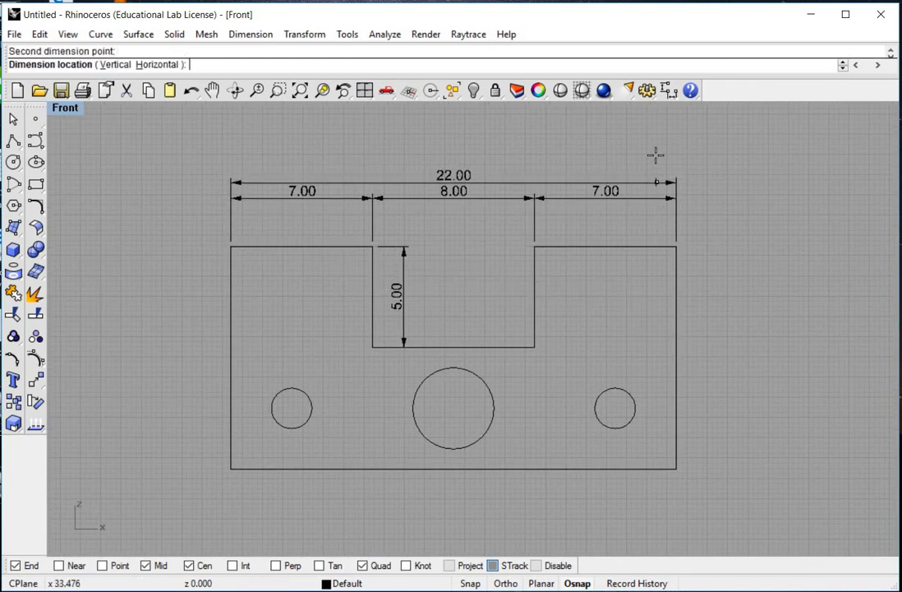
left_click(659, 158)
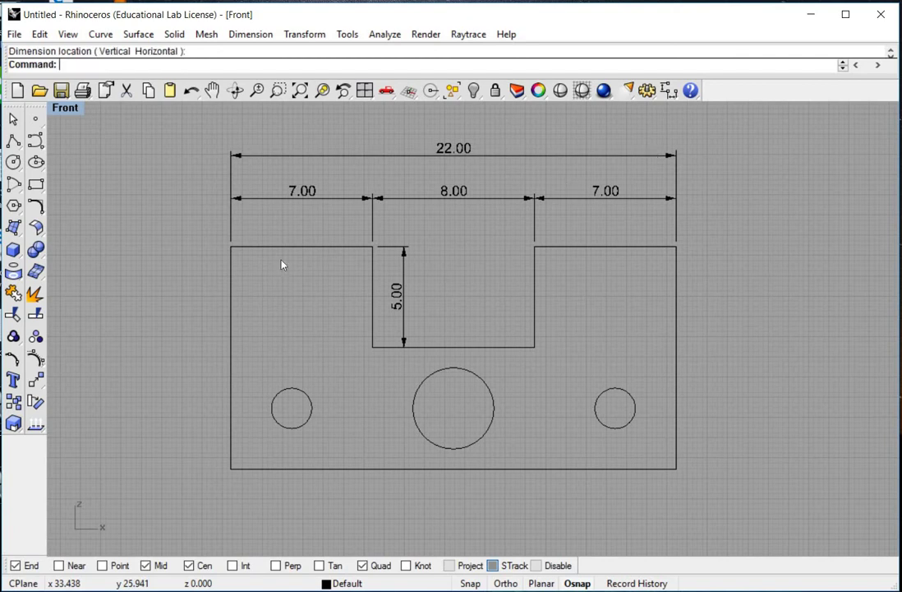
key("Return")
left_click(231, 247)
left_click(231, 457)
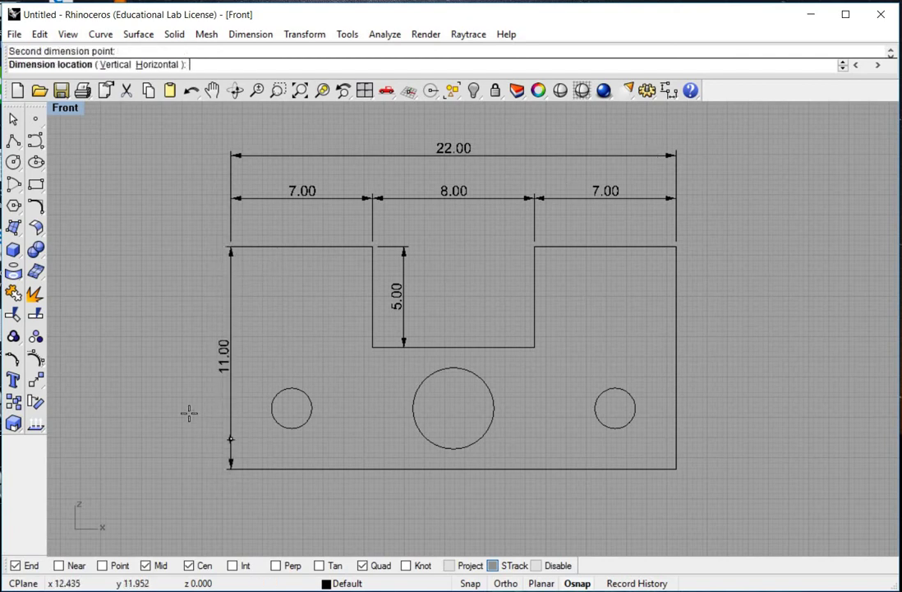
left_click(175, 409)
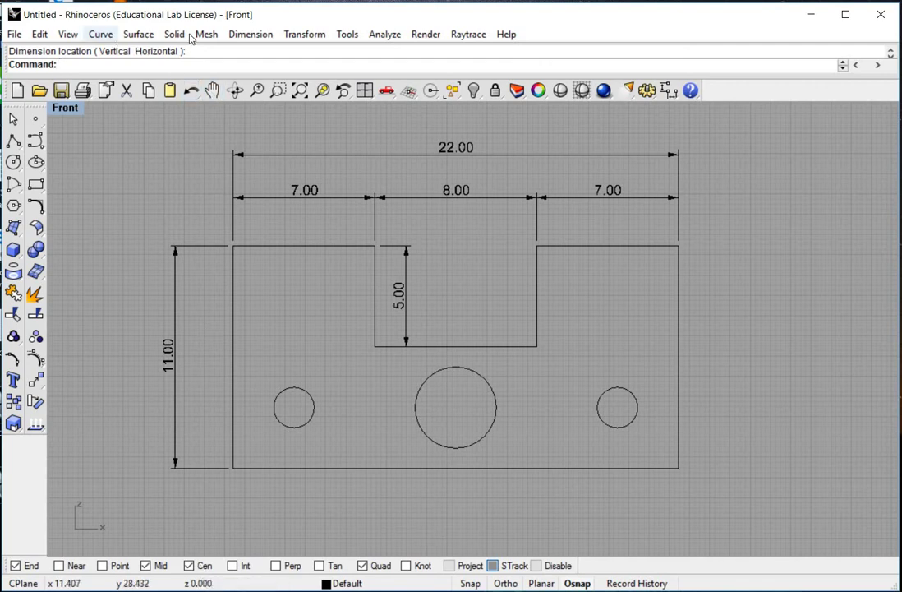
Step: Locate the small left hole with 3.00 vertical and 3.00 horizontal dimensions from the lower-left corner
left_click(250, 34)
left_click(258, 51)
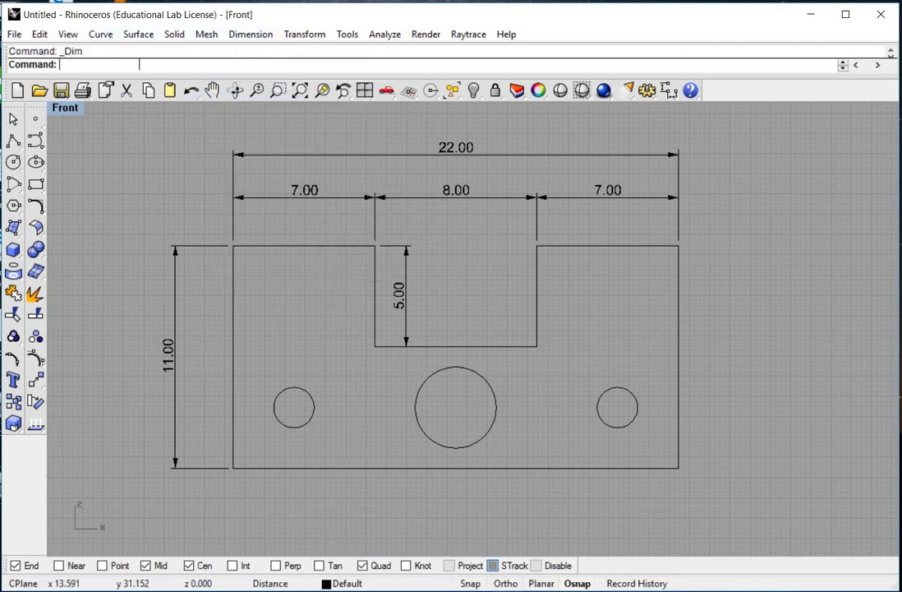
left_click(232, 469)
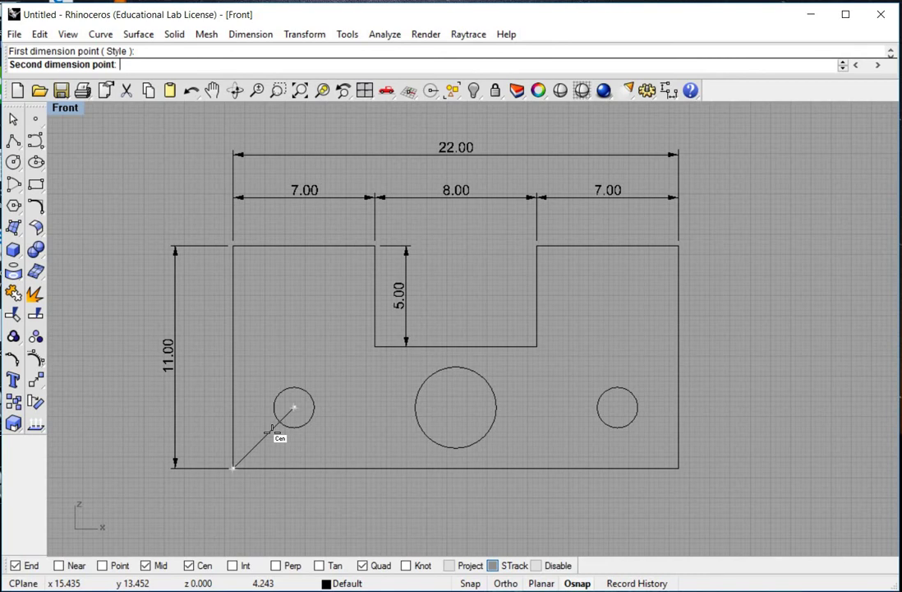
left_click(272, 430)
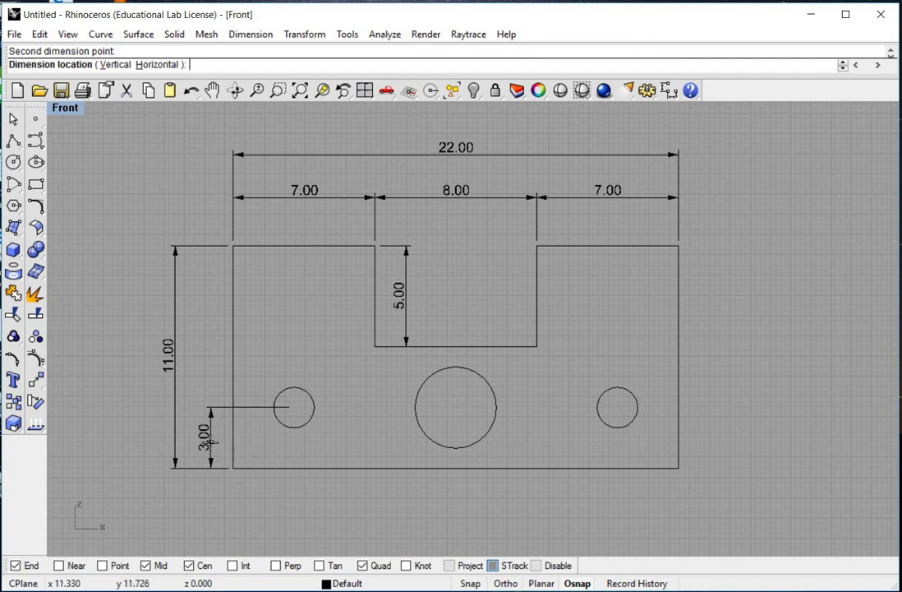
left_click(209, 442)
key("Return")
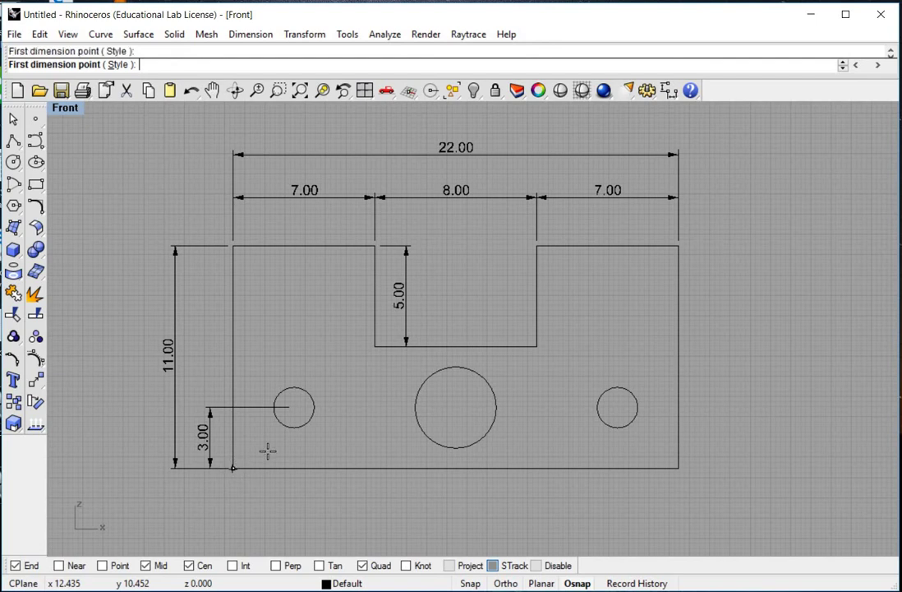
left_click(233, 467)
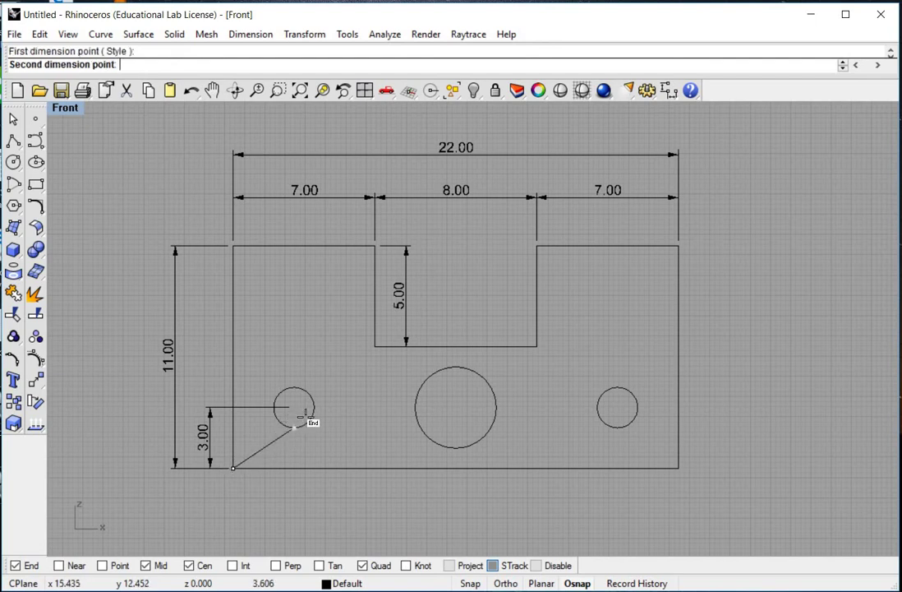
left_click(296, 411)
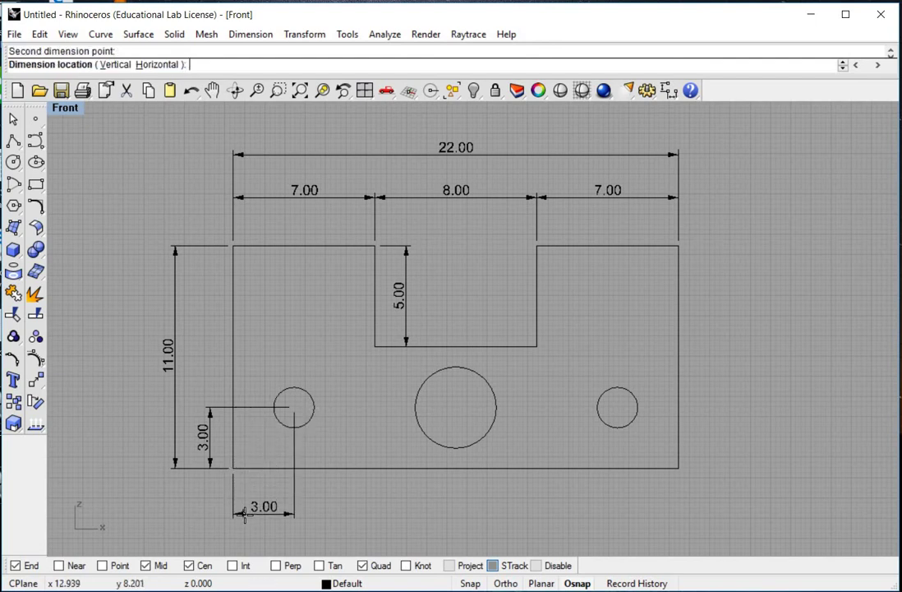
left_click(244, 515)
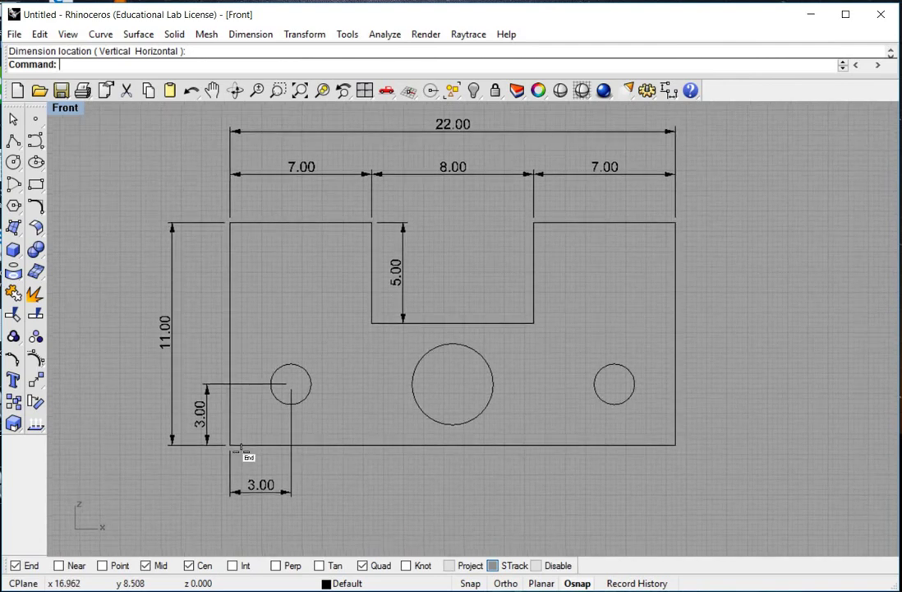
Step: Add 11.00 and 19.00 dimensions to the big and right hole centres below the plate
key("Return")
left_click(231, 445)
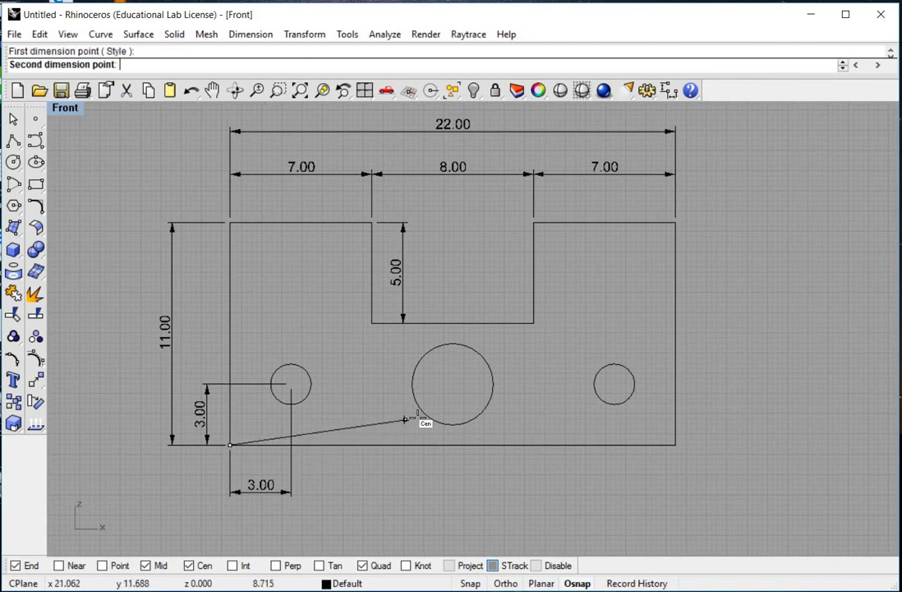
left_click(411, 436)
left_click(402, 517)
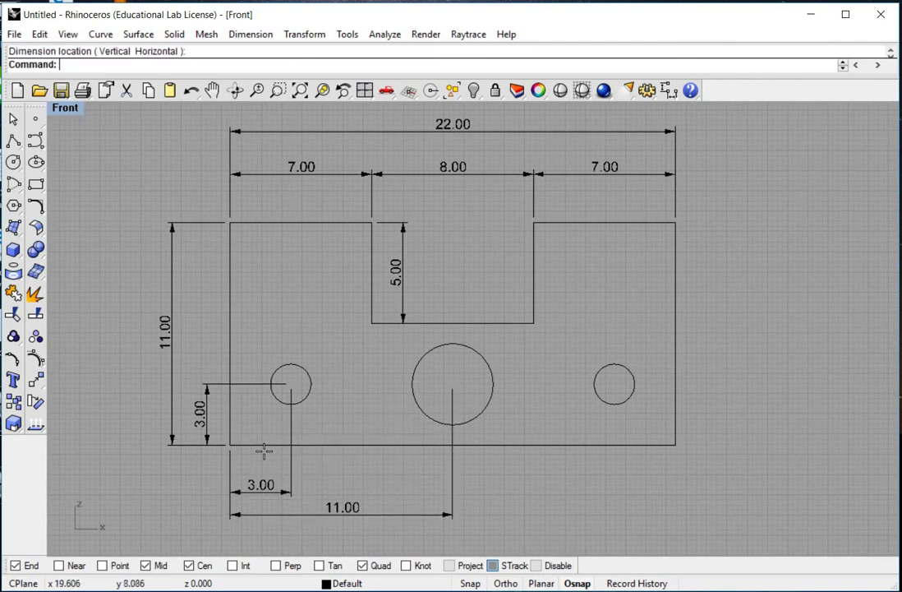
key("Return")
left_click(230, 445)
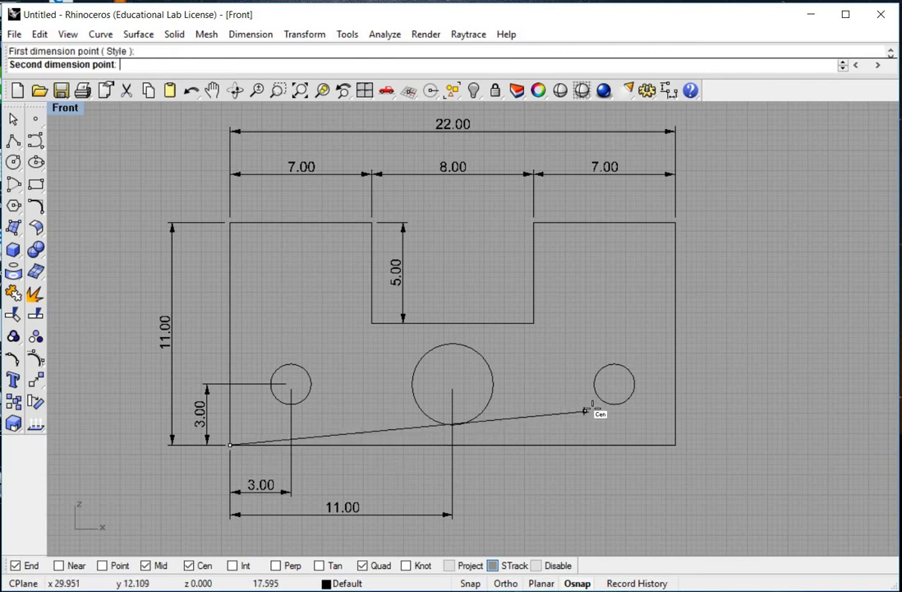
left_click(596, 438)
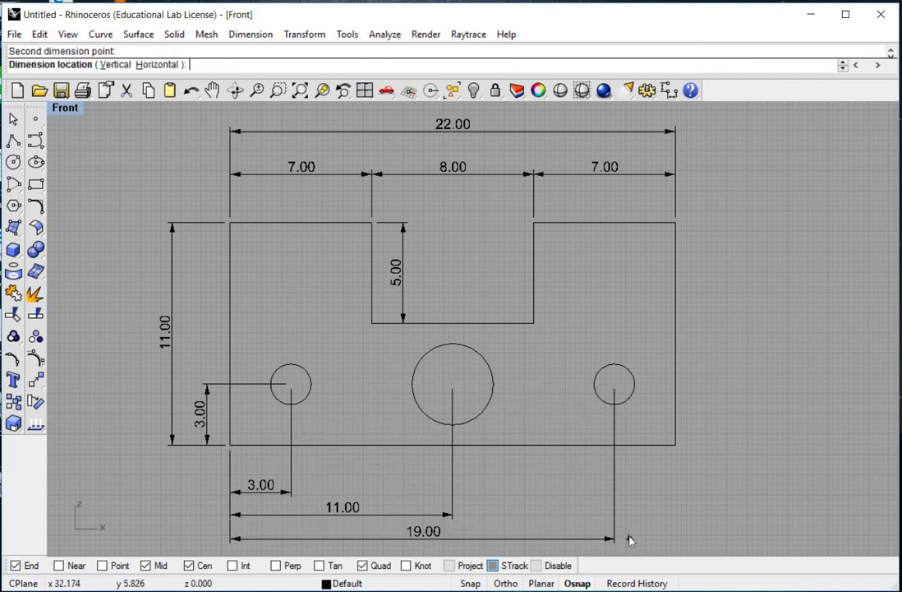
left_click(629, 538)
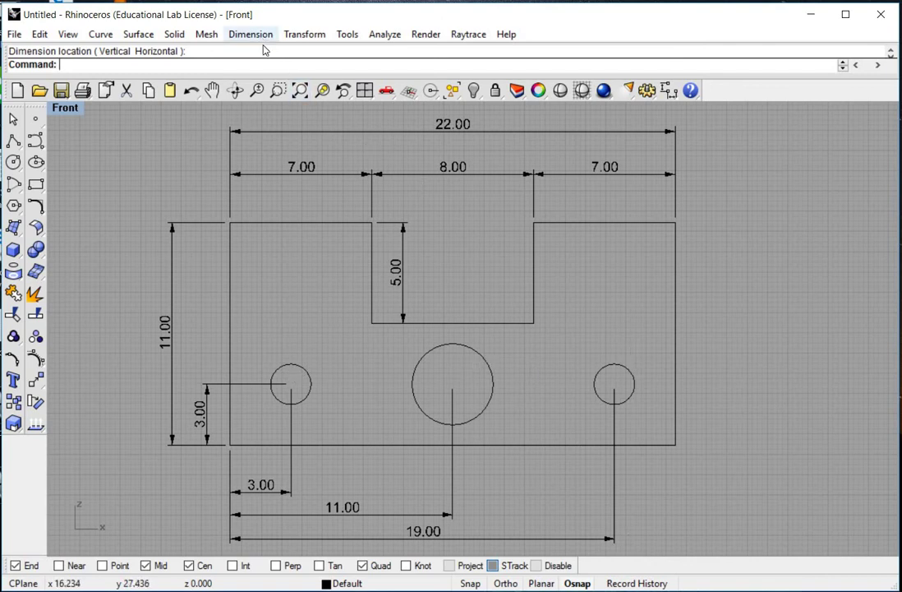
Step: Add diameter callouts Ø2.00 on the left hole, Ø4.00 on the centre hole, Ø2.00 on the right
left_click(233, 35)
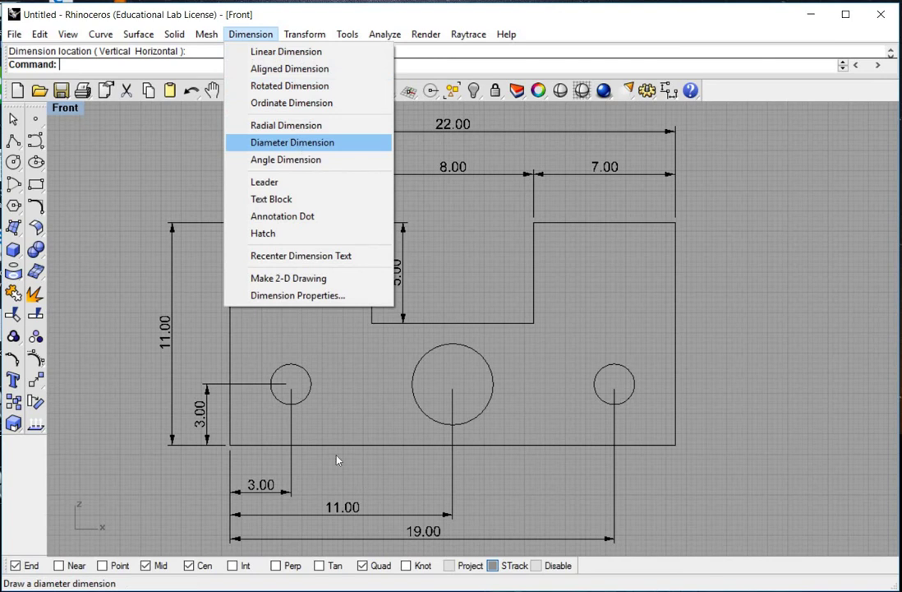
key("Return")
left_click(304, 364)
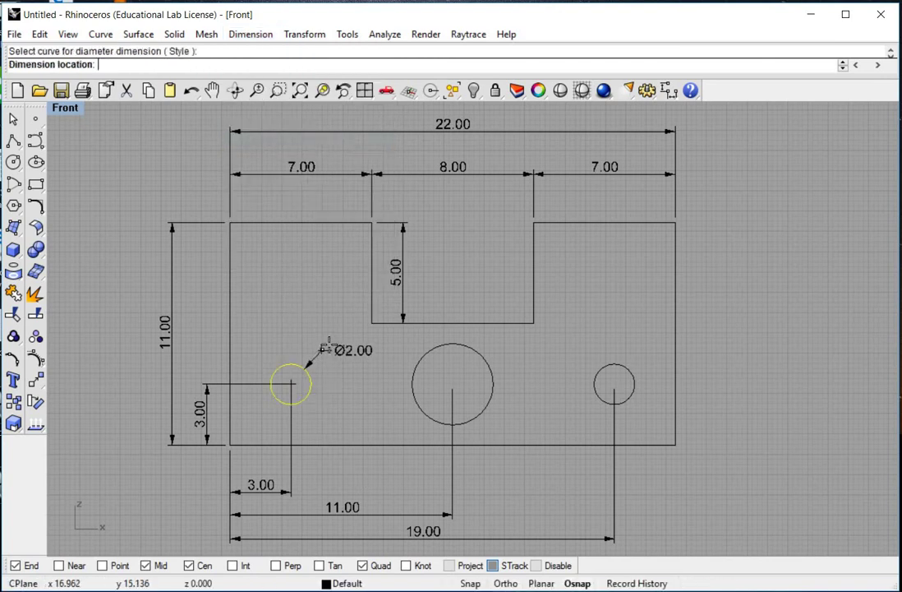
left_click(327, 346)
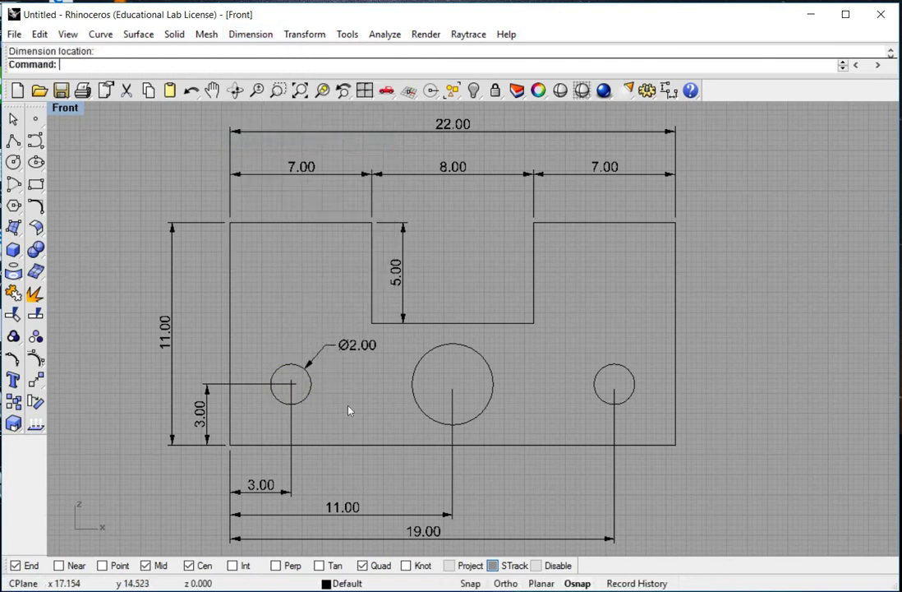
key("Return")
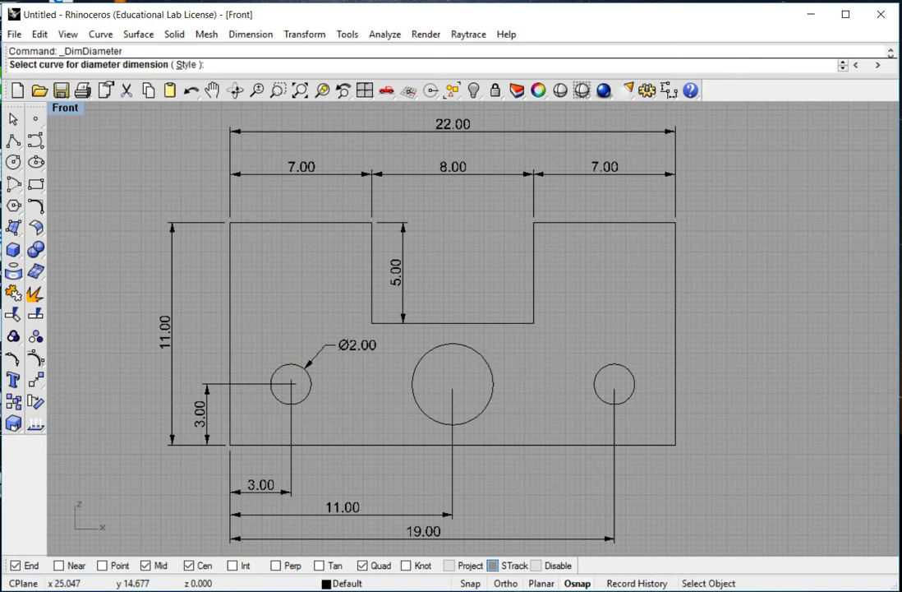
left_click(486, 362)
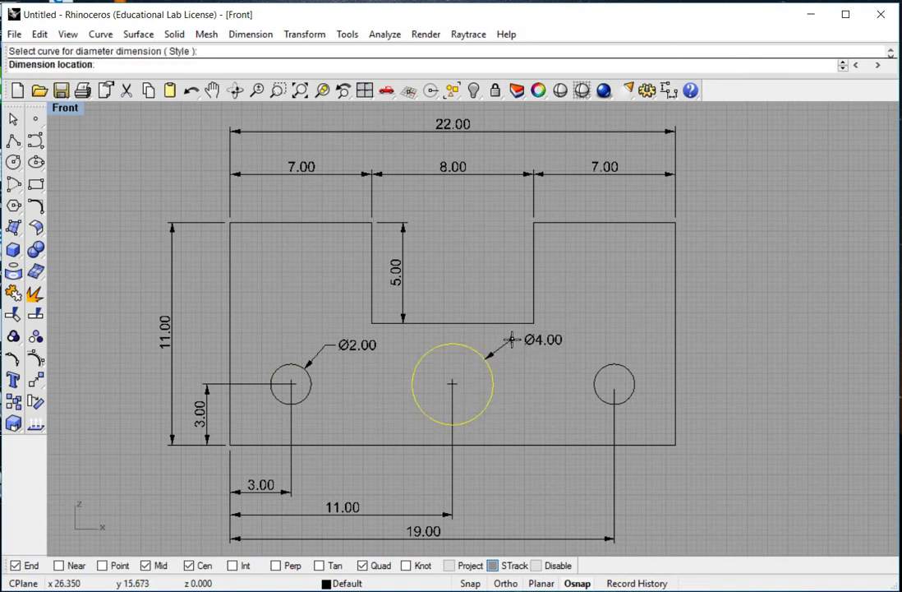
left_click(512, 340)
key("Return")
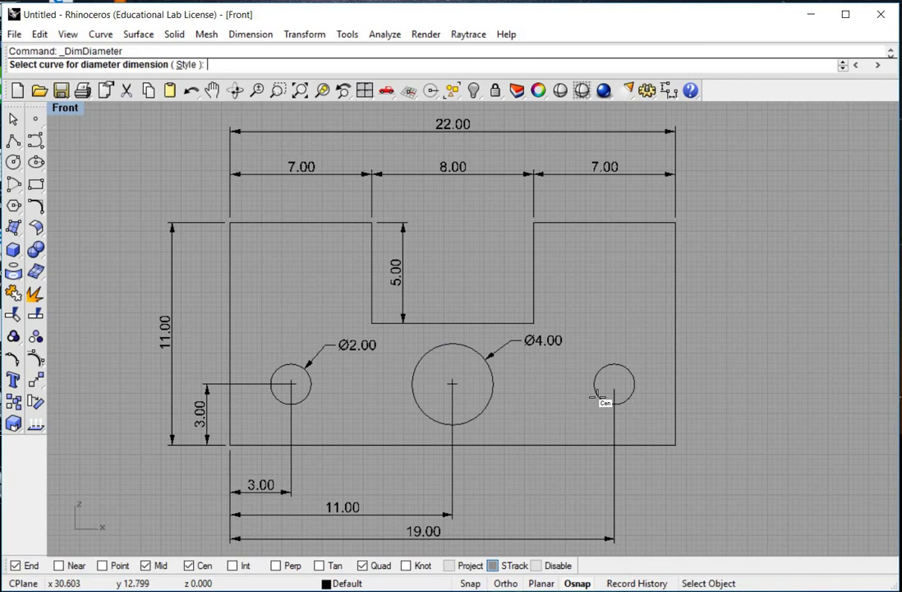
left_click(604, 401)
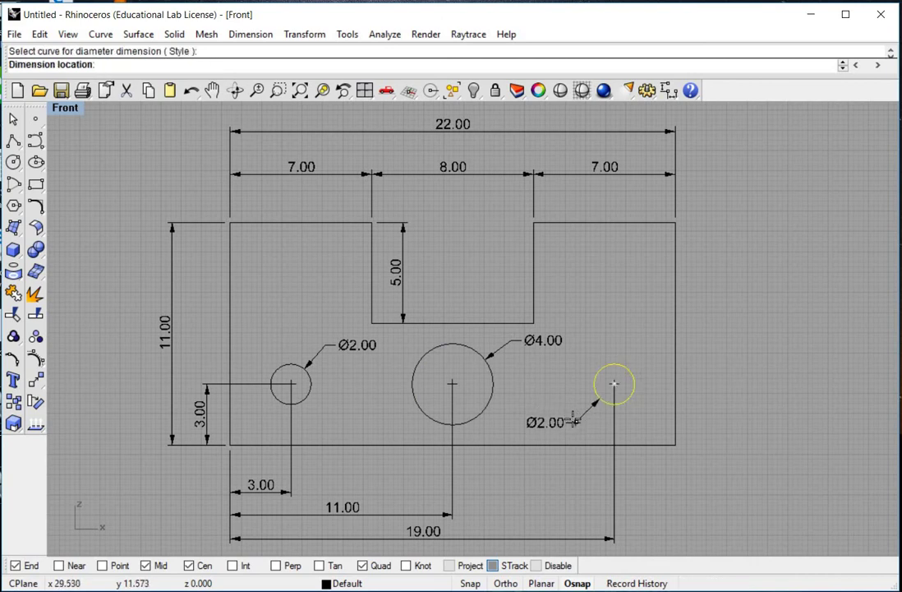
left_click(574, 420)
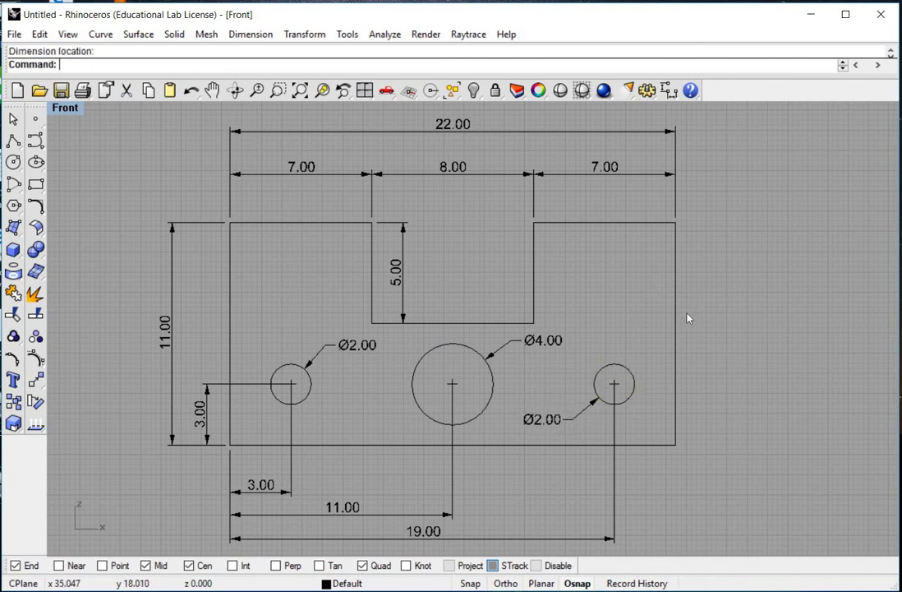
Step: Draw a rectangular border enclosing the whole dimensioned drawing
scroll(638, 312, "down", 3)
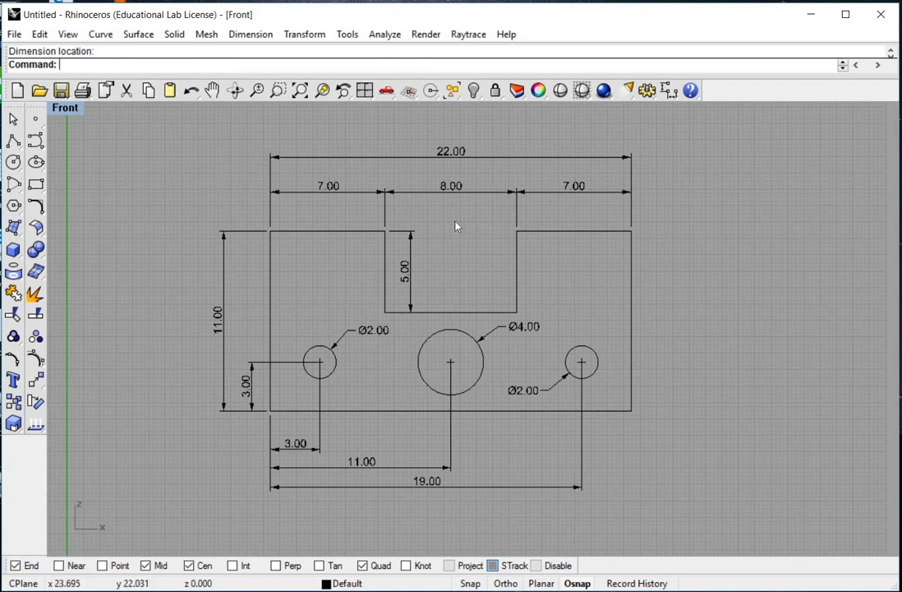
left_click(35, 185)
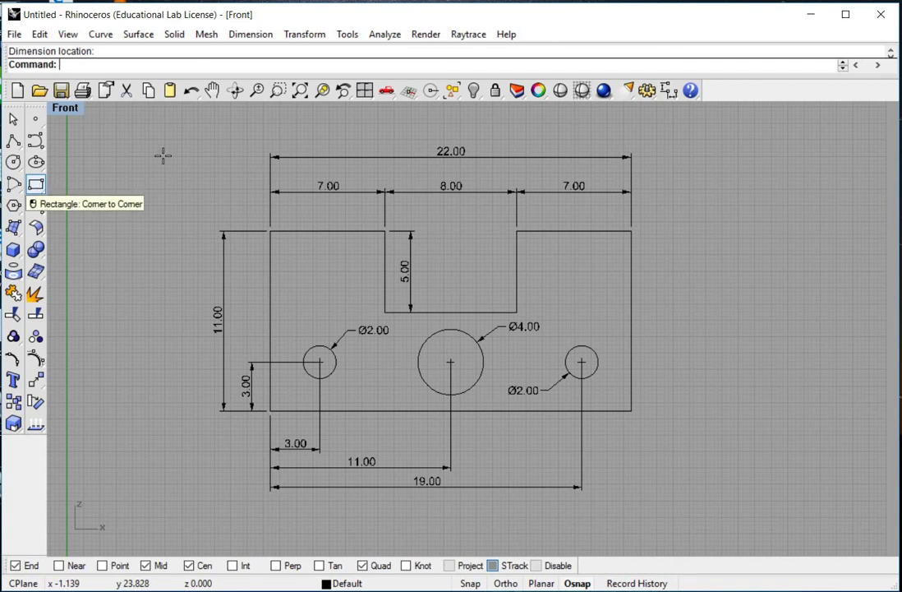
left_click(158, 112)
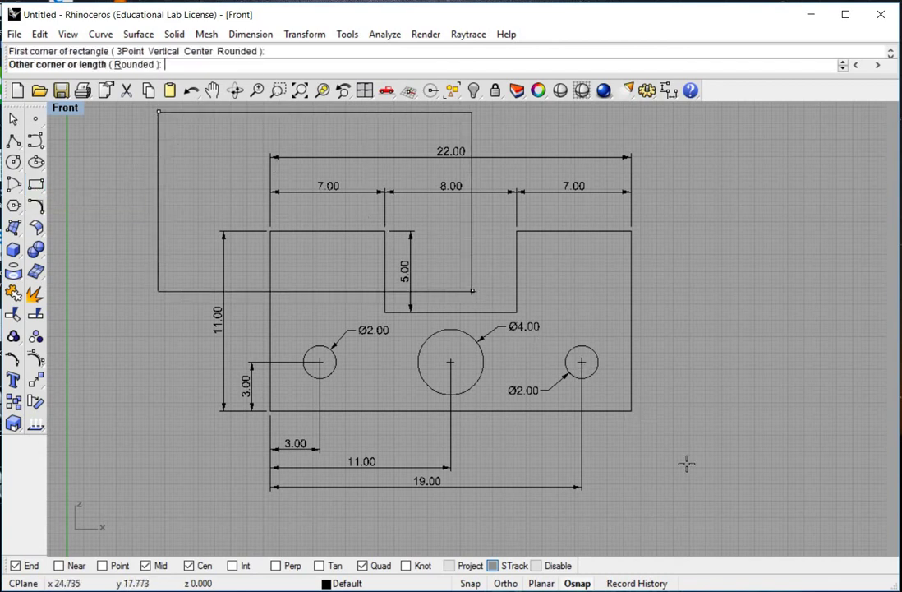
left_click(782, 535)
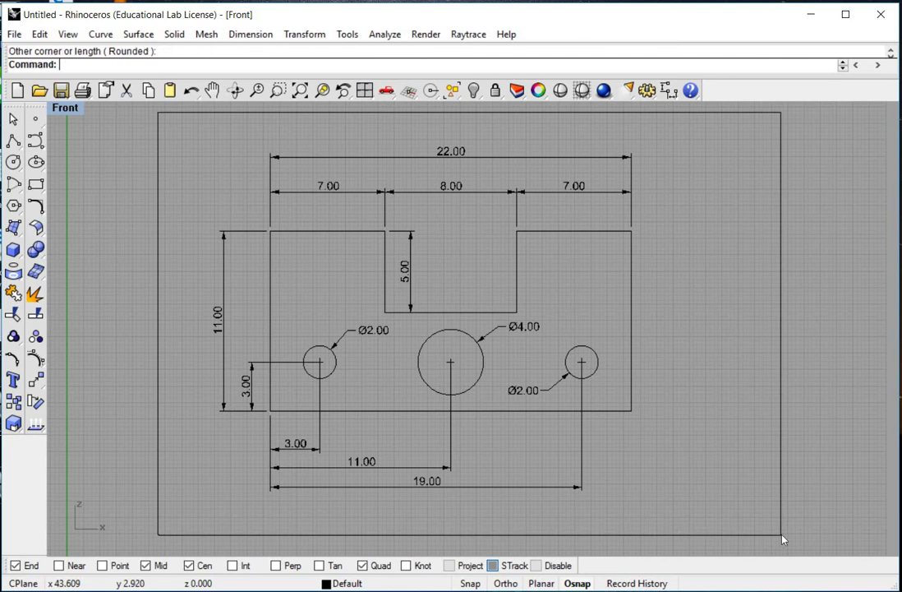
Step: Draw a title block rectangle in the border's lower-right corner
key("Return")
left_click(782, 534)
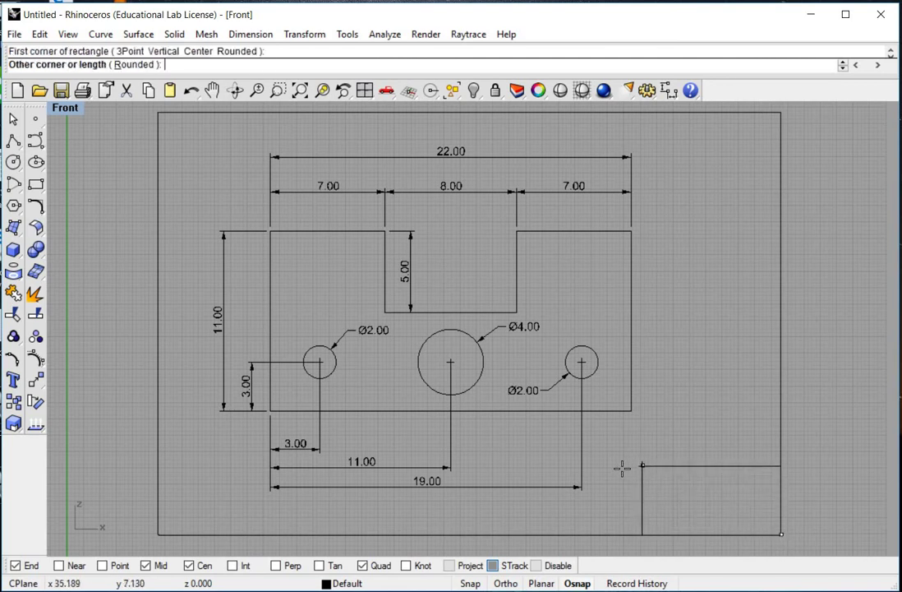
left_click(648, 493)
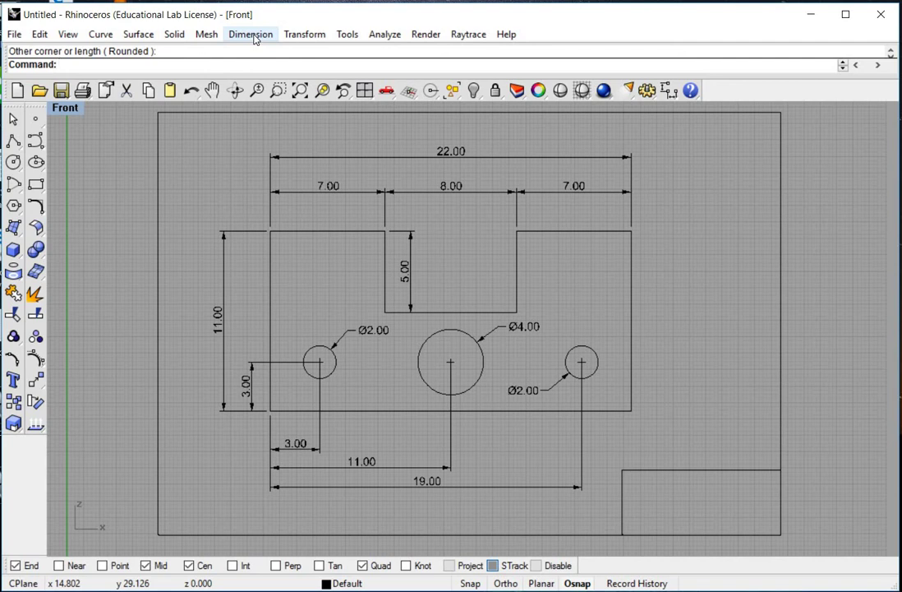
Step: Create a 0.5-height text block reading 'Name OPP DDP' and 'Final Exam Part 2'
left_click(253, 35)
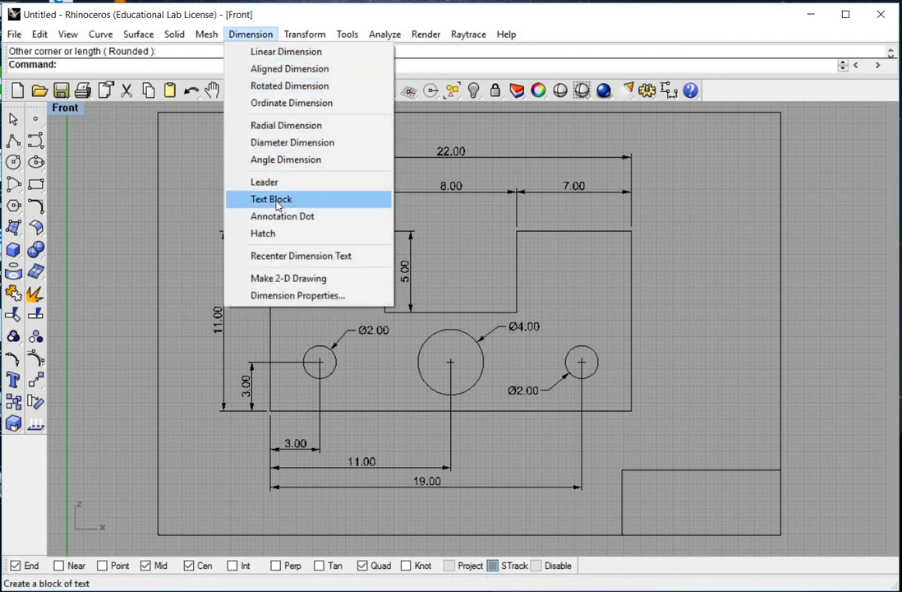
left_click(276, 199)
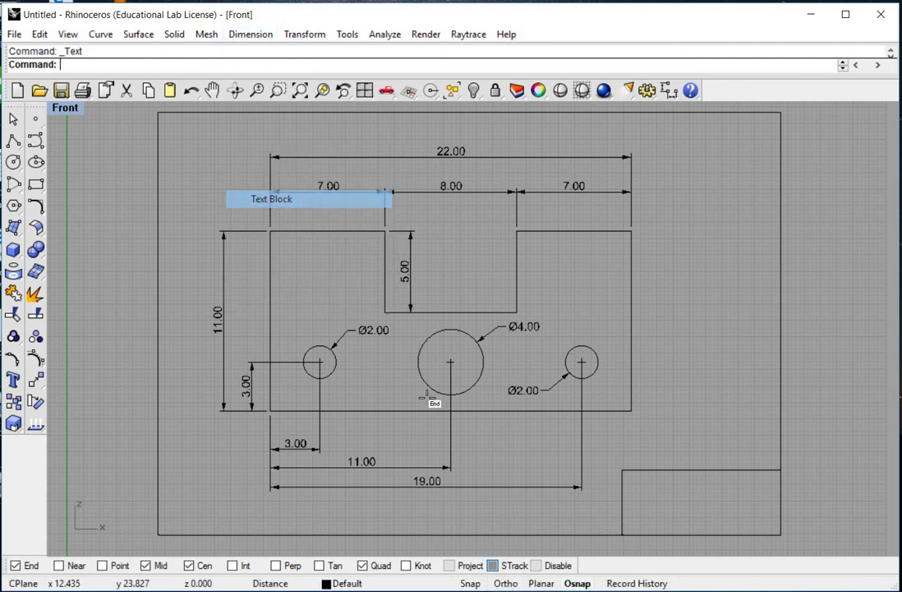
left_click(638, 526)
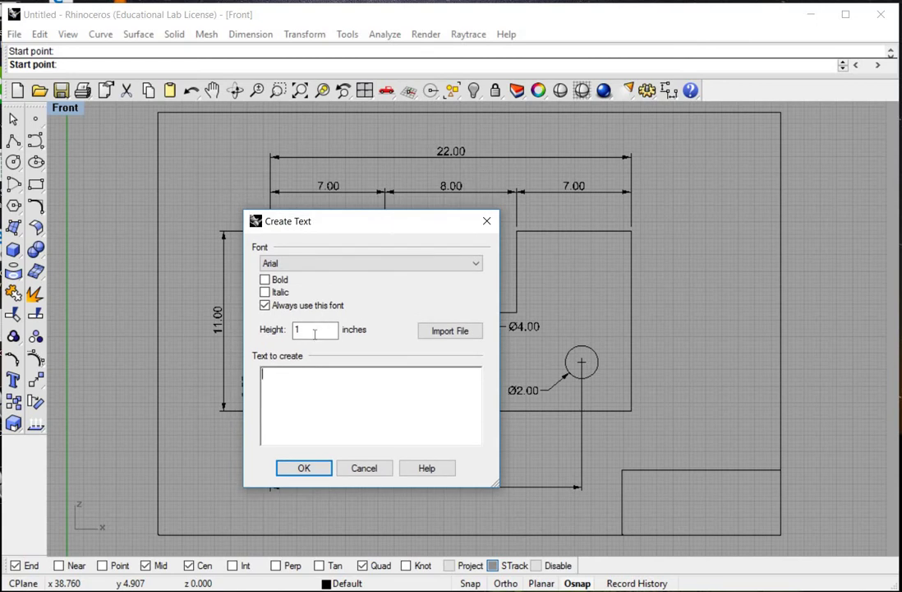
left_click_drag(314, 334, 286, 337)
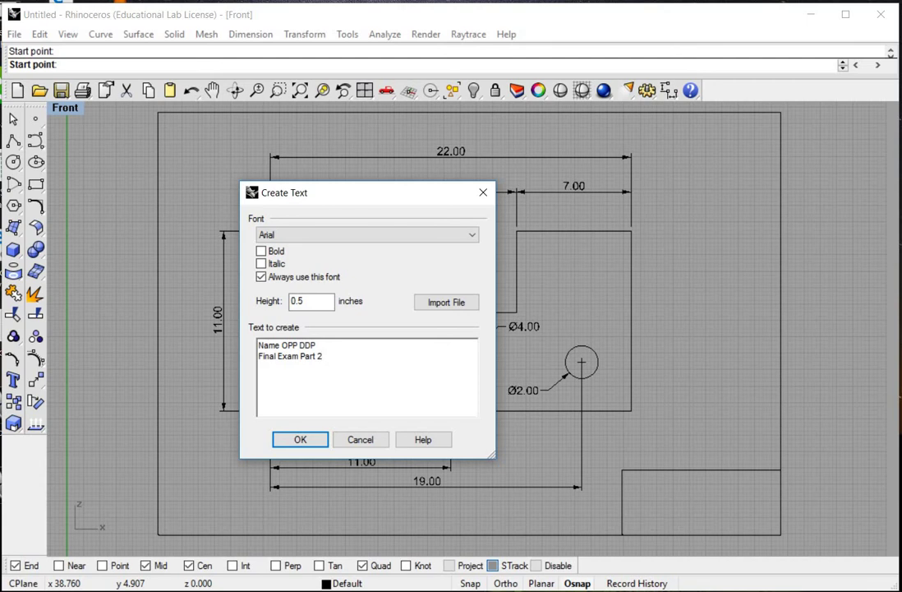
left_click(301, 440)
Step: Move the title text to centre it within the title block
left_click(743, 496)
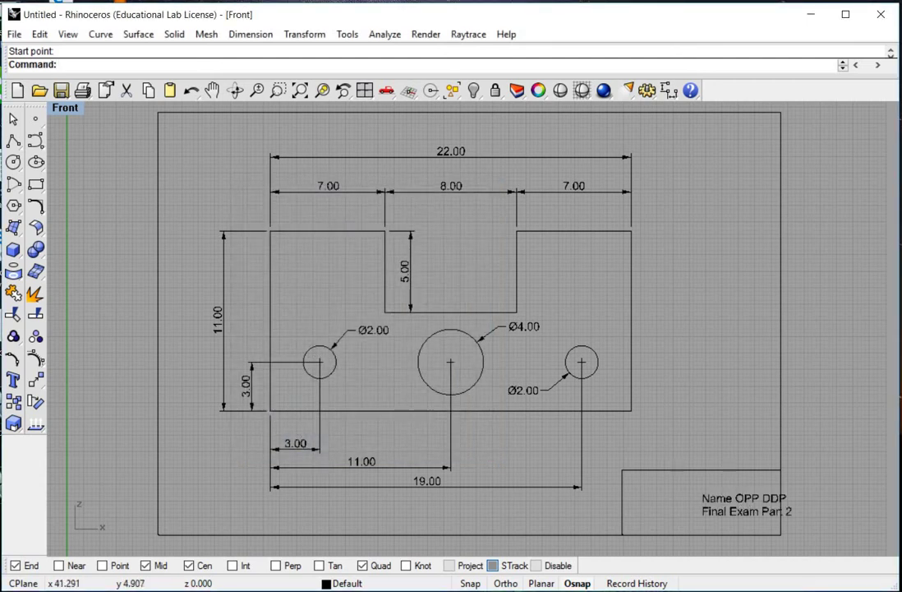
left_click_drag(686, 501, 659, 498)
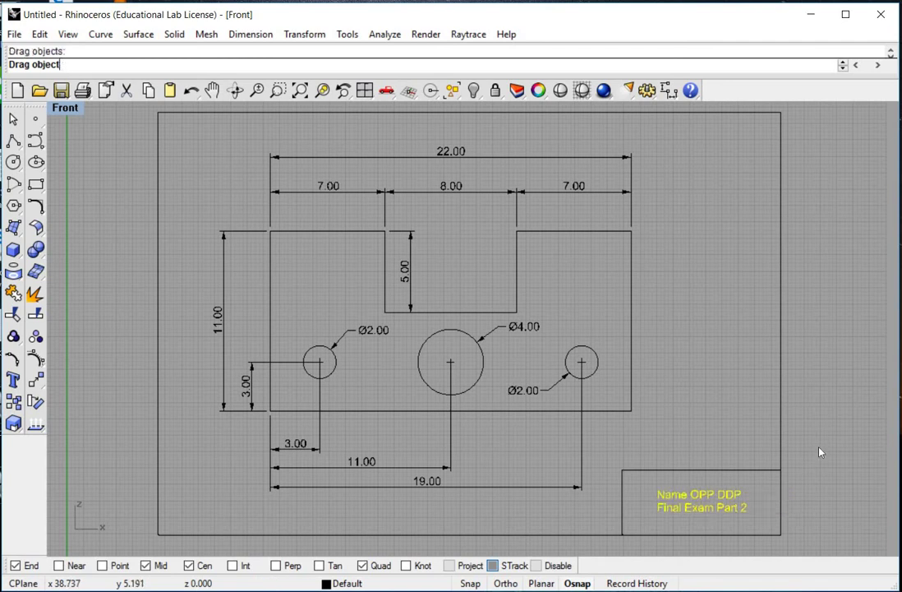
left_click(761, 520)
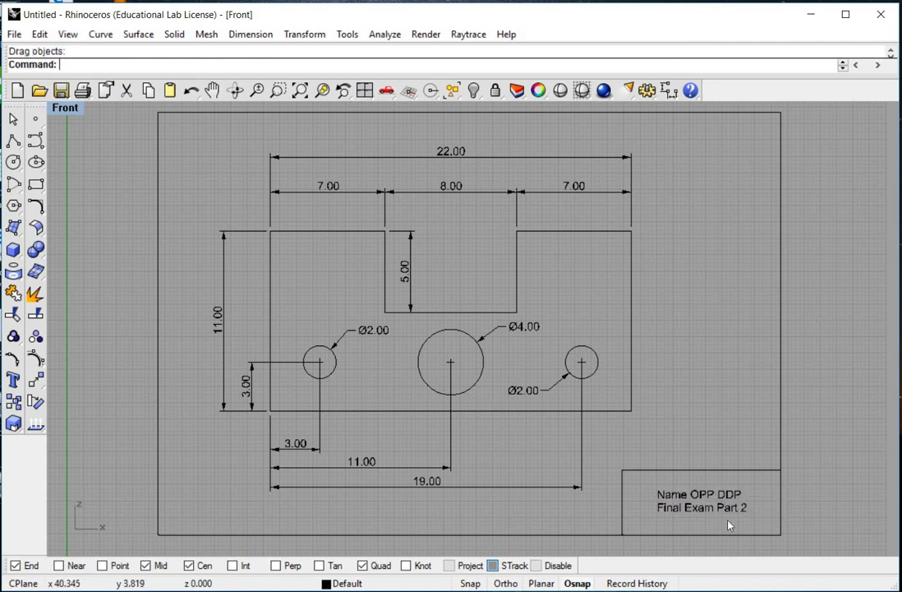
left_click(14, 34)
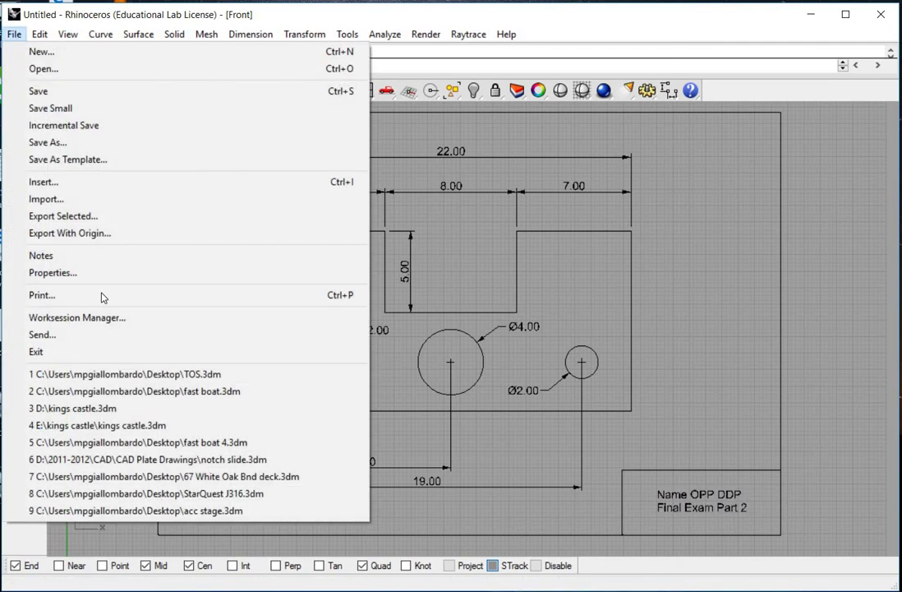
left_click(155, 294)
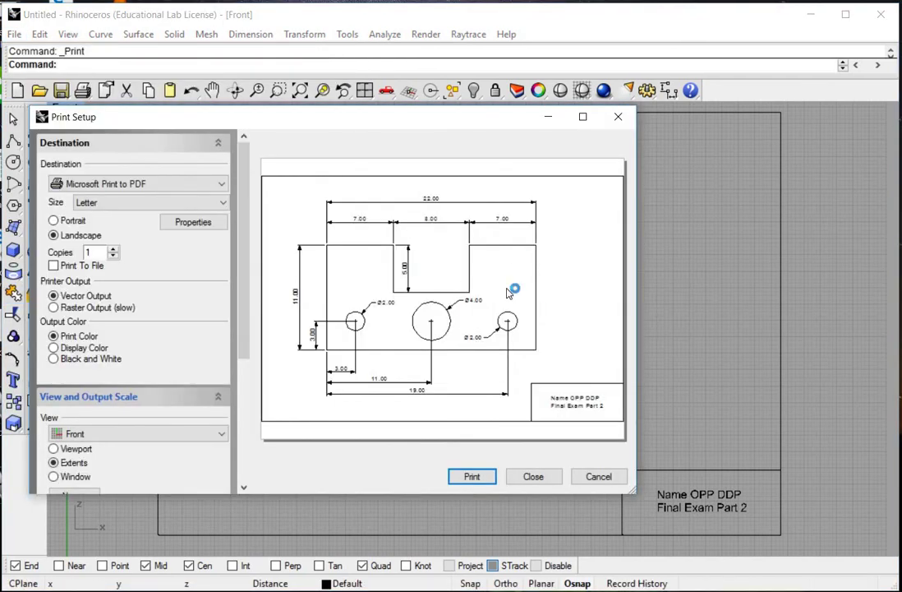
left_click_drag(411, 115, 399, 41)
left_click_drag(622, 417, 855, 557)
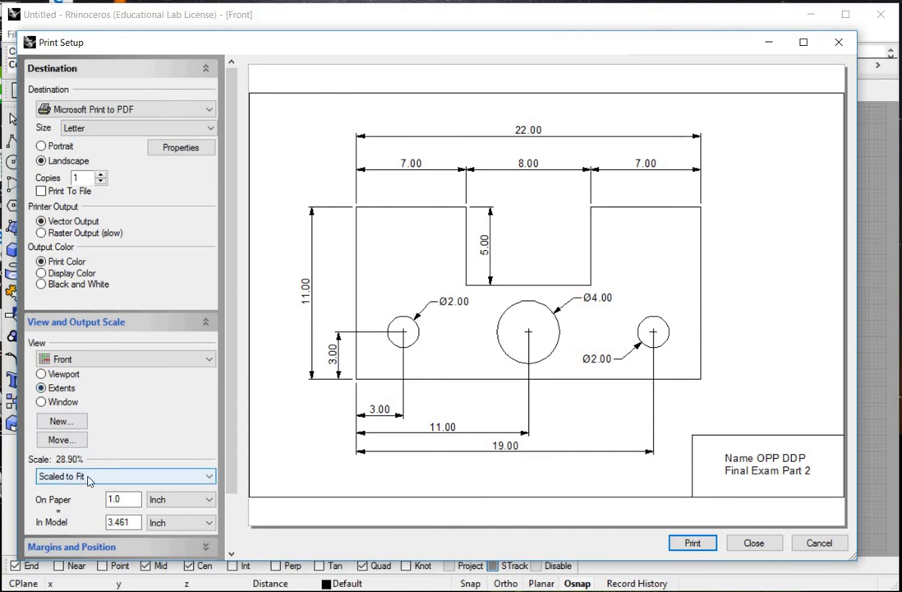
left_click(124, 111)
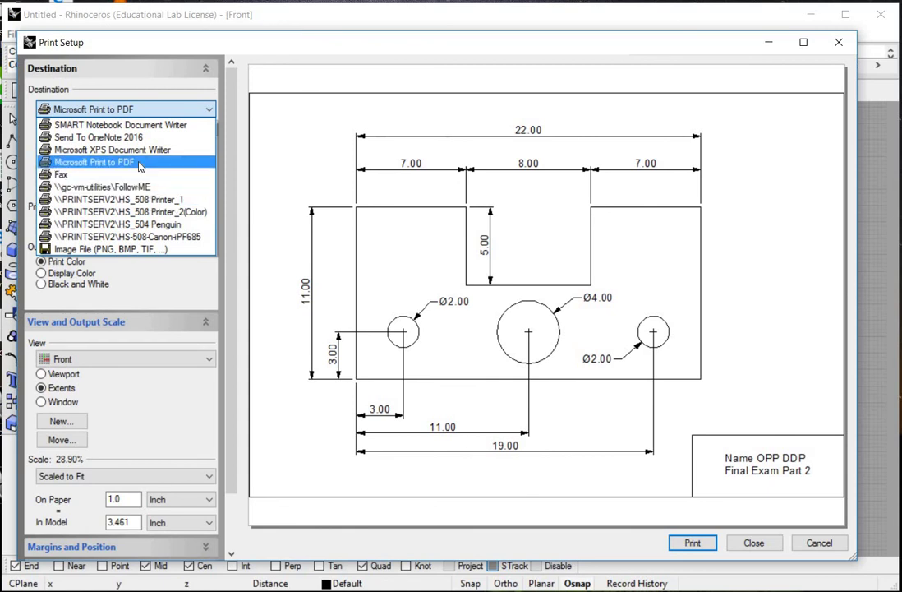
left_click(123, 161)
left_click(837, 544)
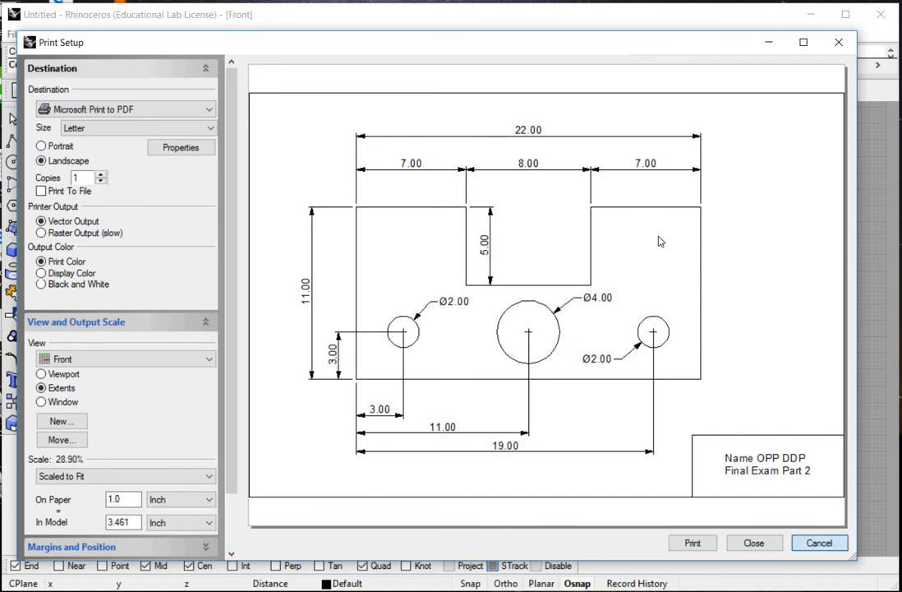